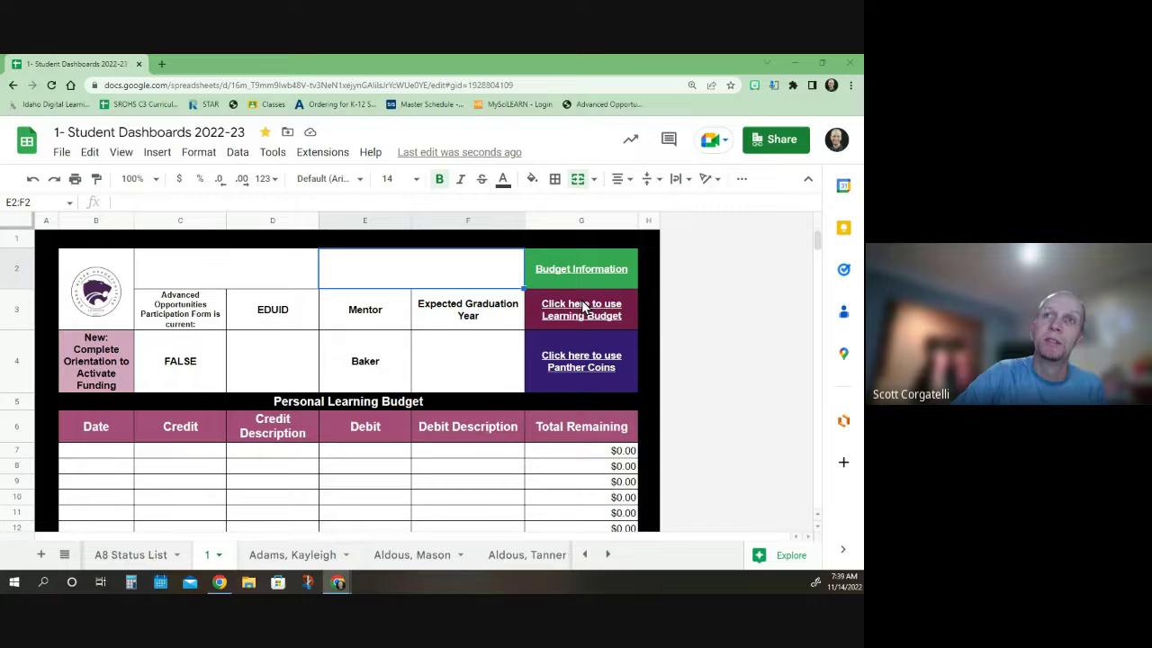
- Review the dashboard header cells for orientation status, Advanced Opportunities form status, EDUID, mentor and expected graduation year
click(94, 374)
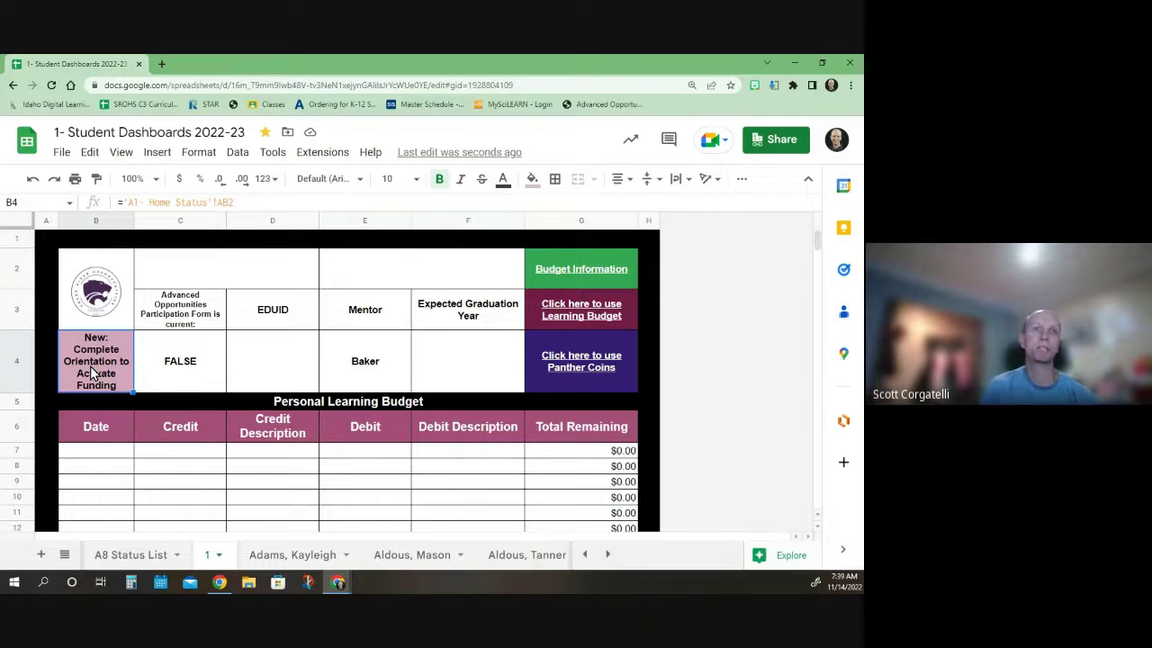
click(169, 362)
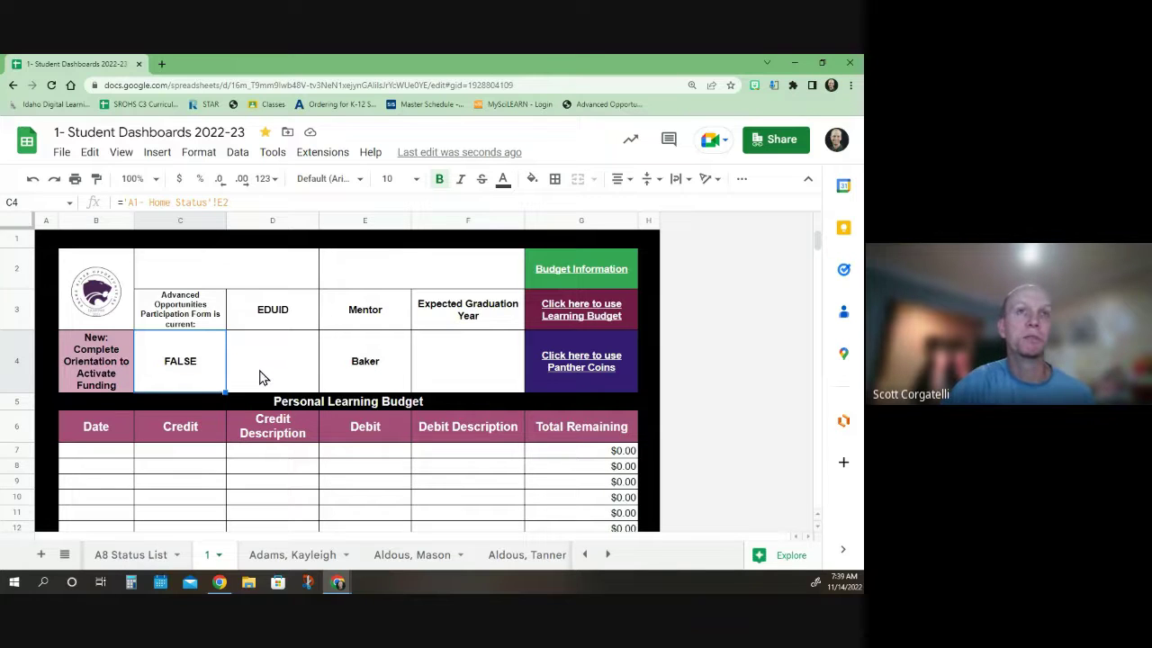
click(287, 365)
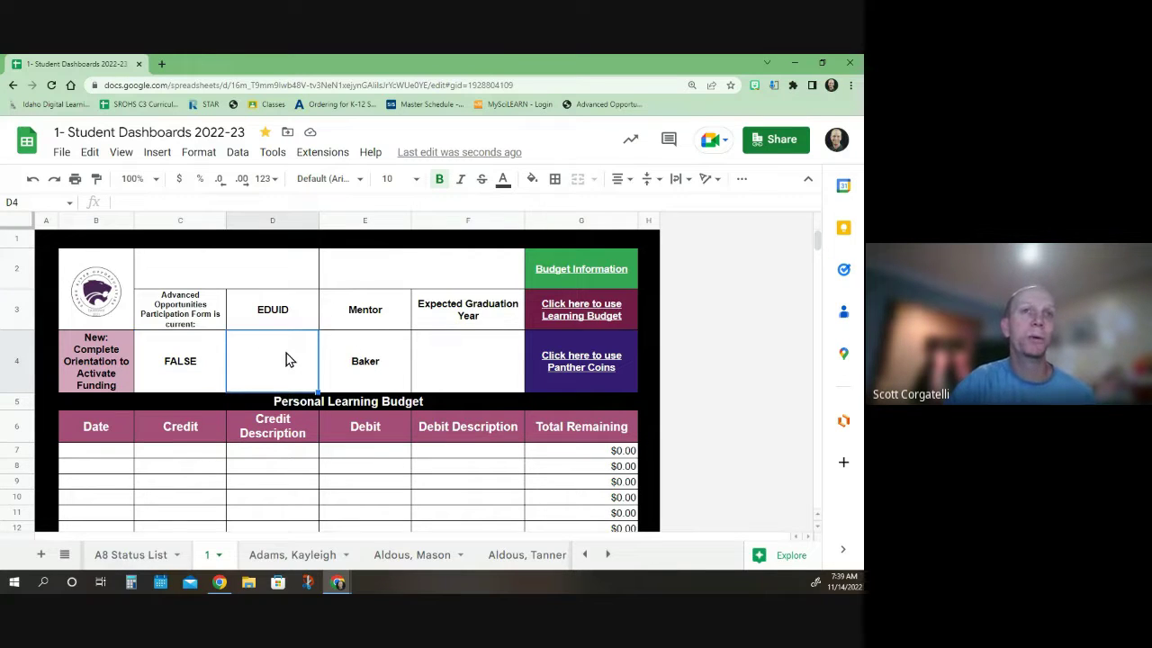
click(355, 366)
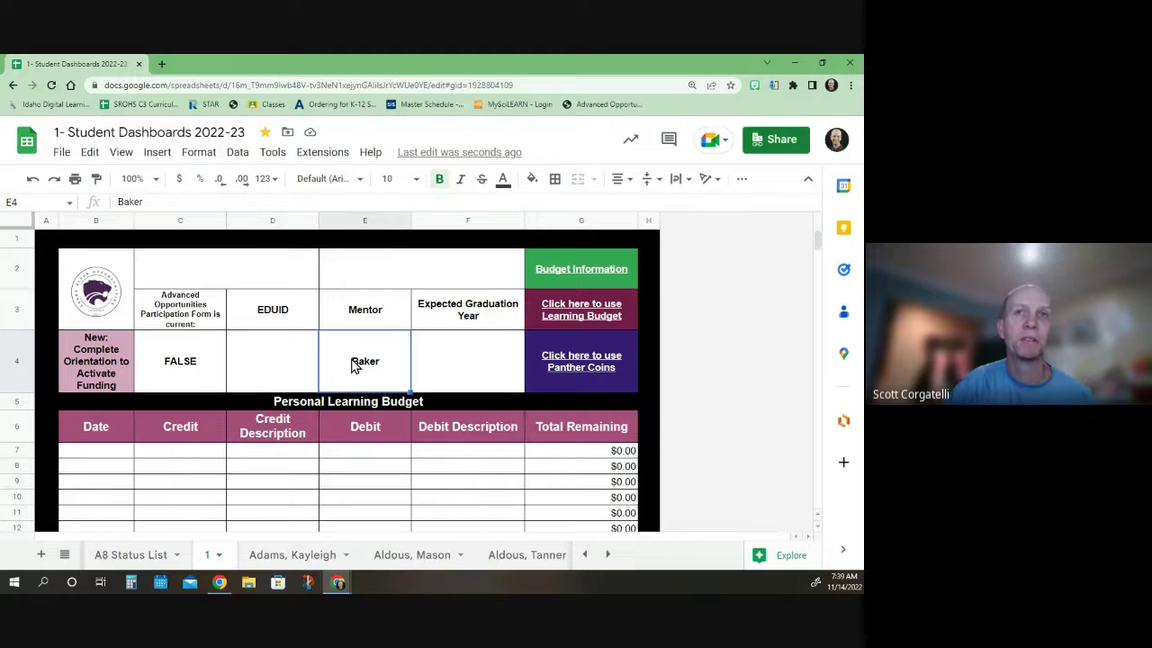
click(459, 369)
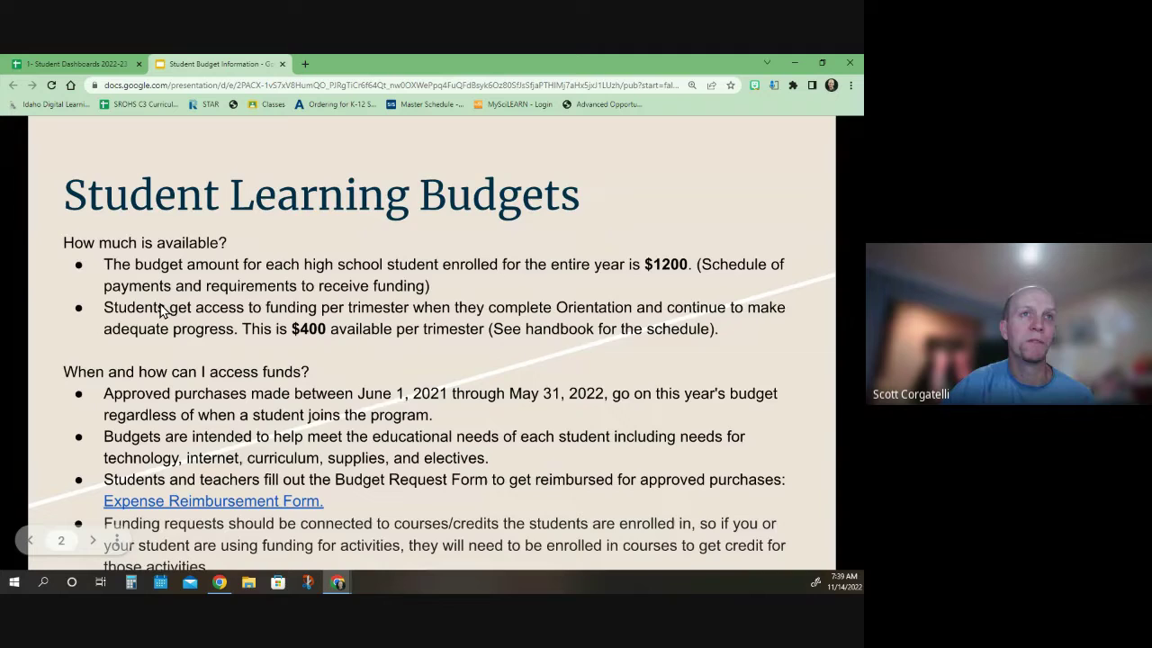
- Look through the linked Budget Information slides on learning budgets and panther coins, and close them
click(161, 307)
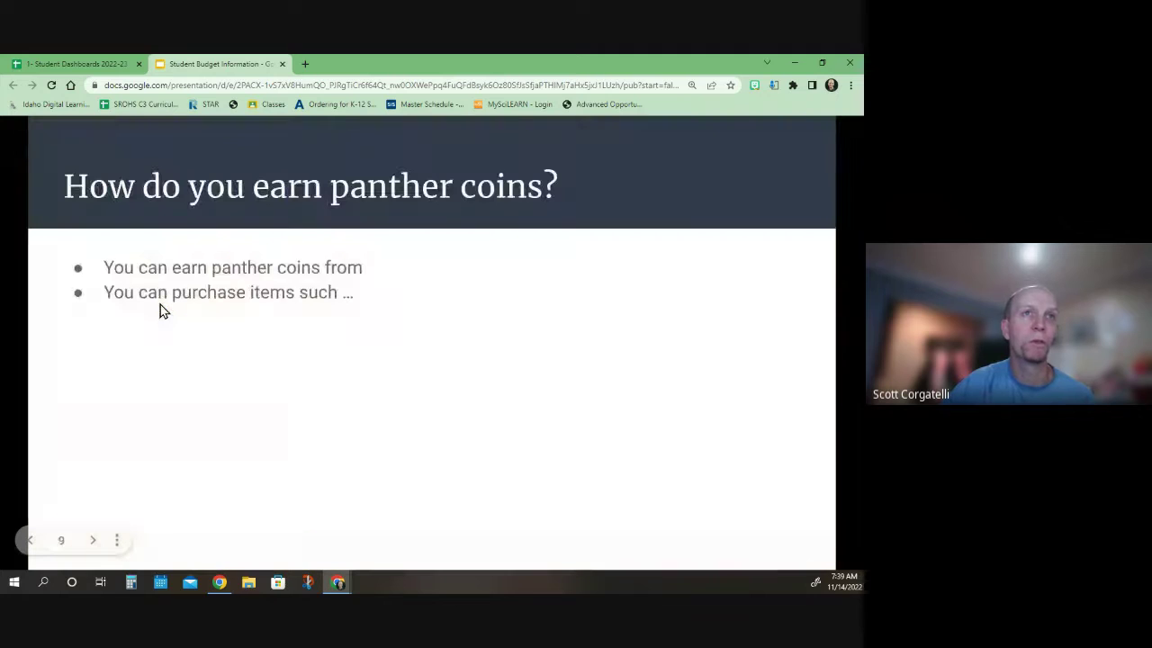
click(281, 64)
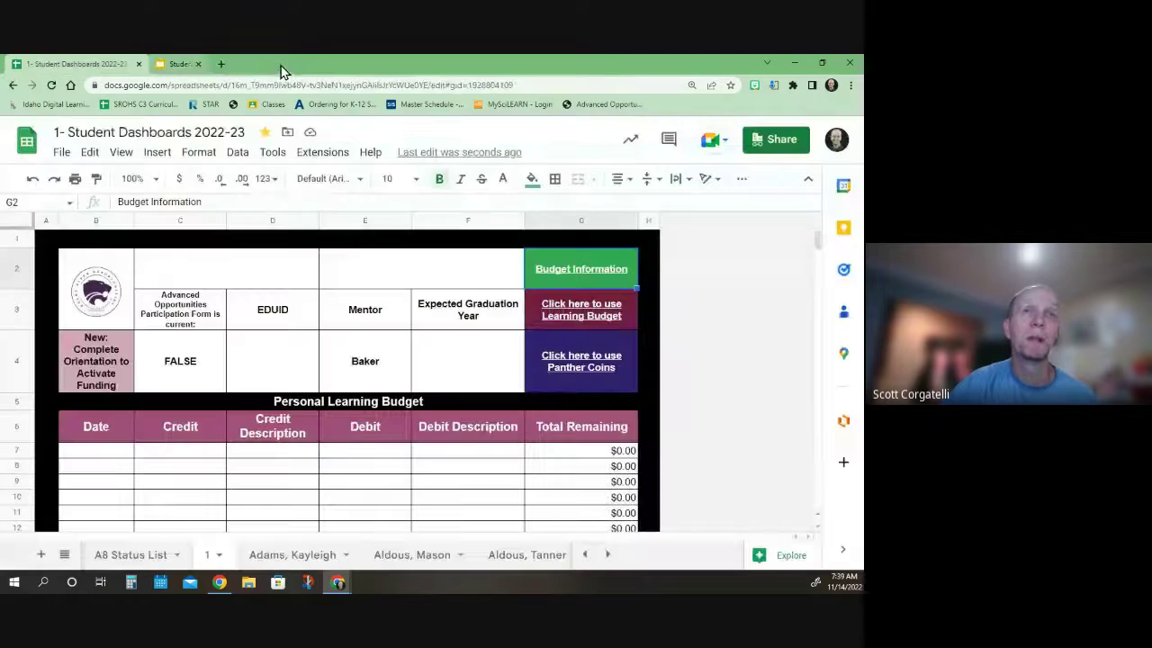
- Open the Learning Budget link, review the fields of the SROHS Expense Reimbursement form, and close it
click(602, 319)
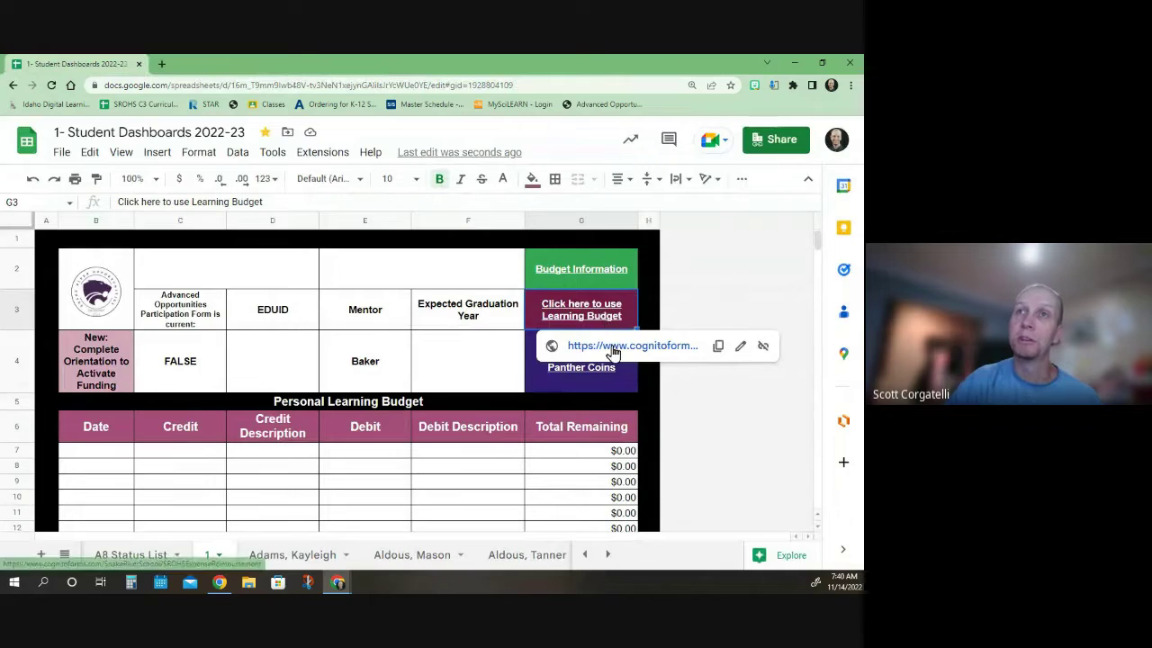
click(611, 349)
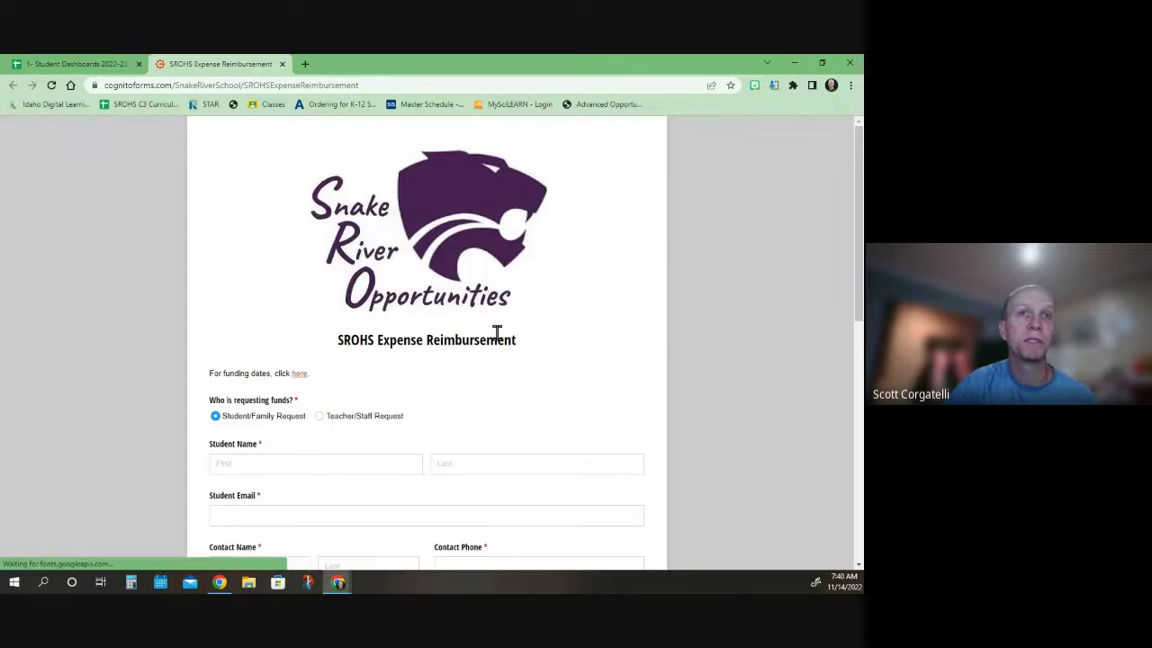
scroll(496, 330, down, 2)
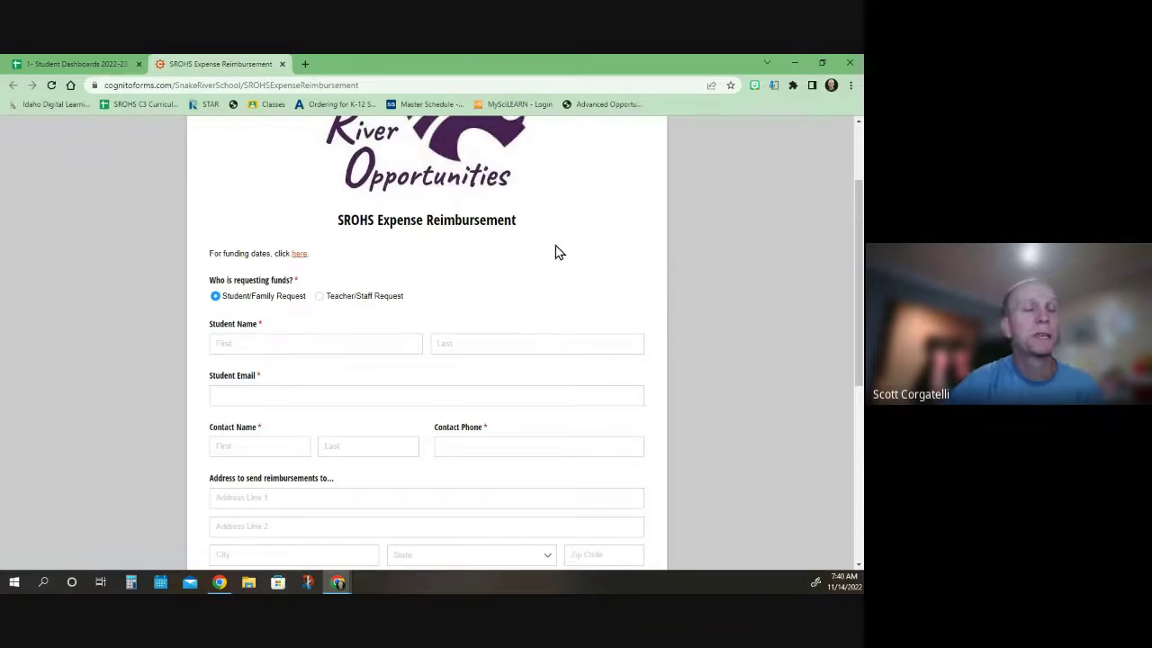
scroll(544, 265, down, 4)
scroll(480, 307, up, 3)
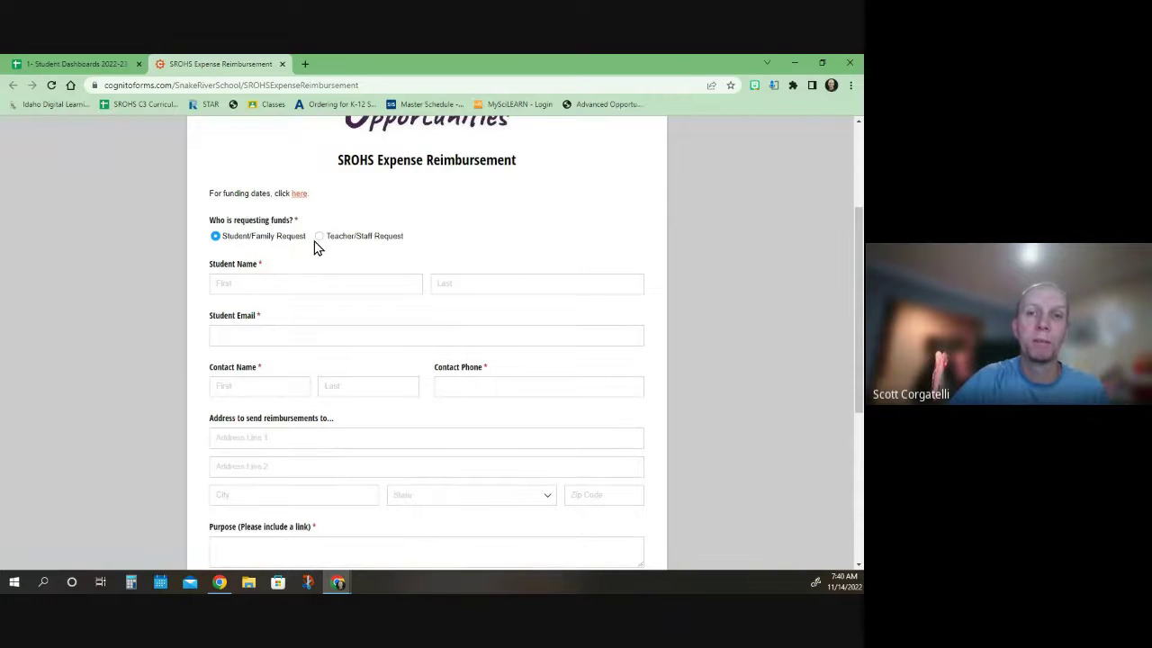
scroll(356, 262, down, 1)
scroll(353, 258, up, 3)
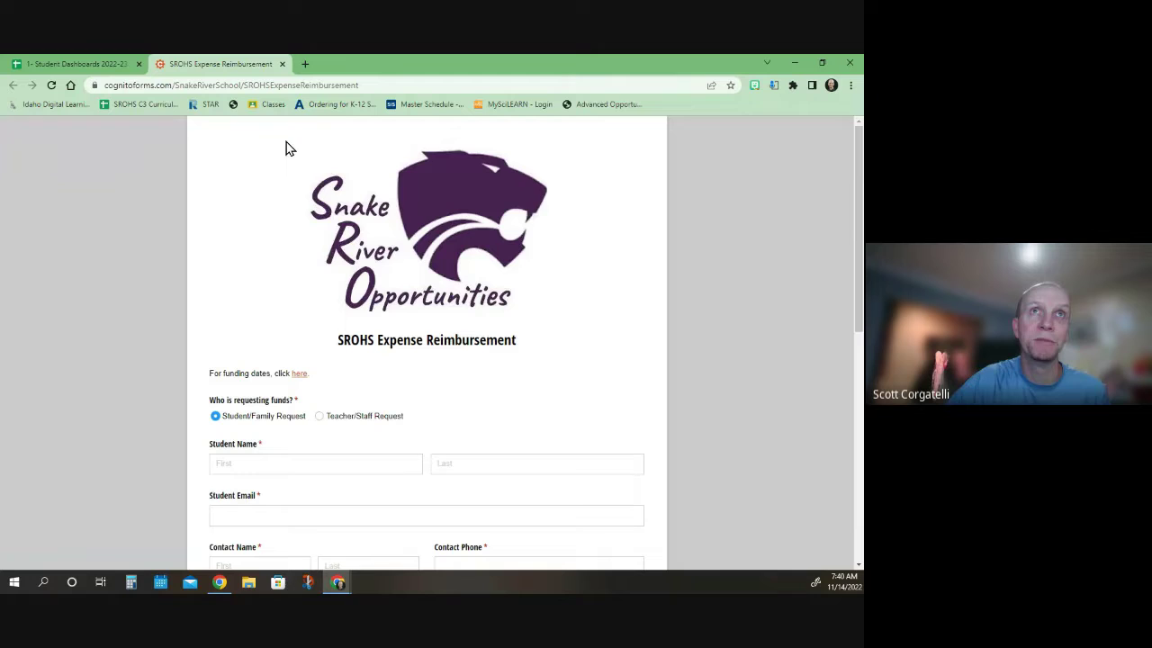
click(283, 64)
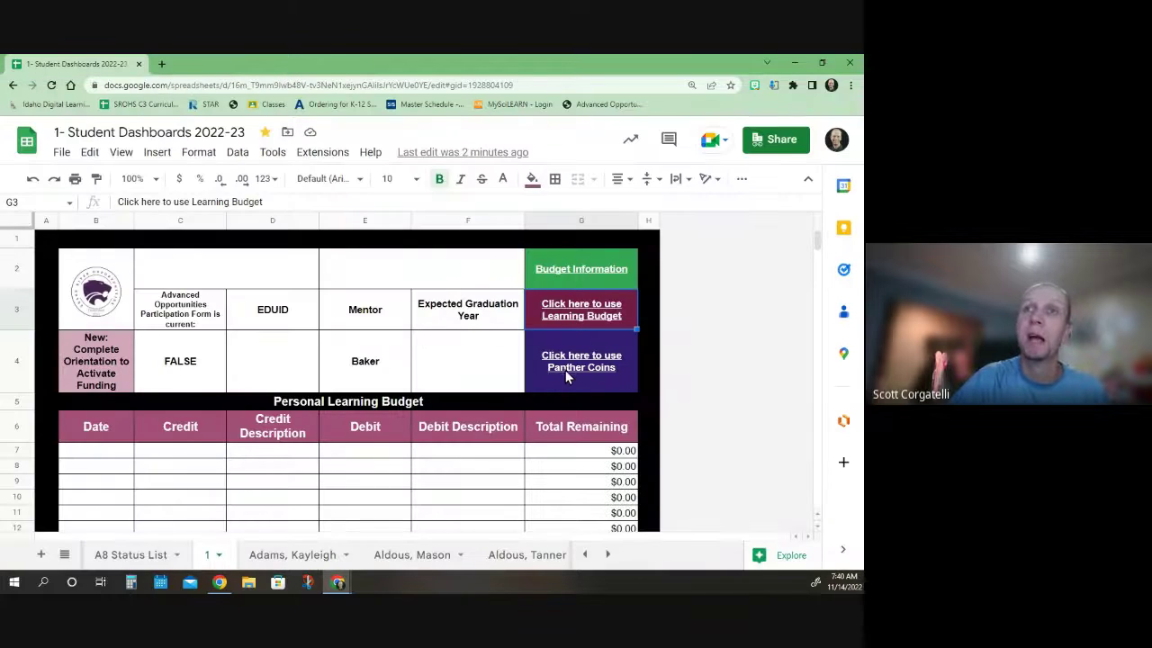
- Enter the date 11/14/2022 and a credit of 400 in the first row of the Personal Learning Budget
scroll(395, 378, down, 4)
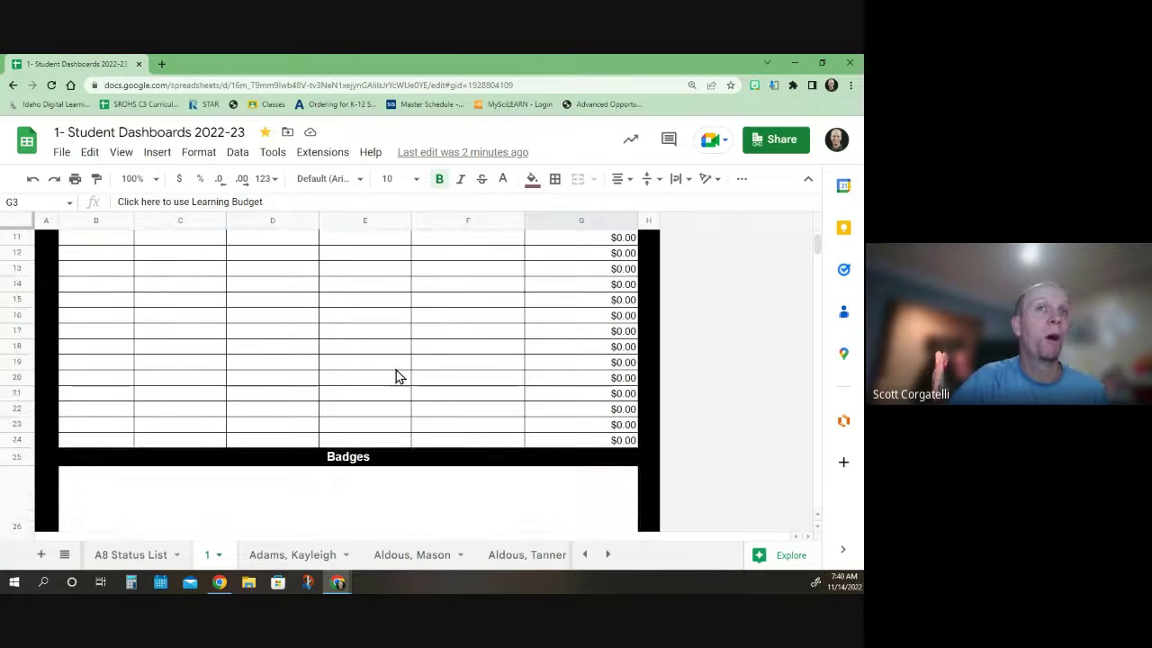
scroll(270, 342, up, 2)
click(124, 273)
scroll(124, 297, up, 1)
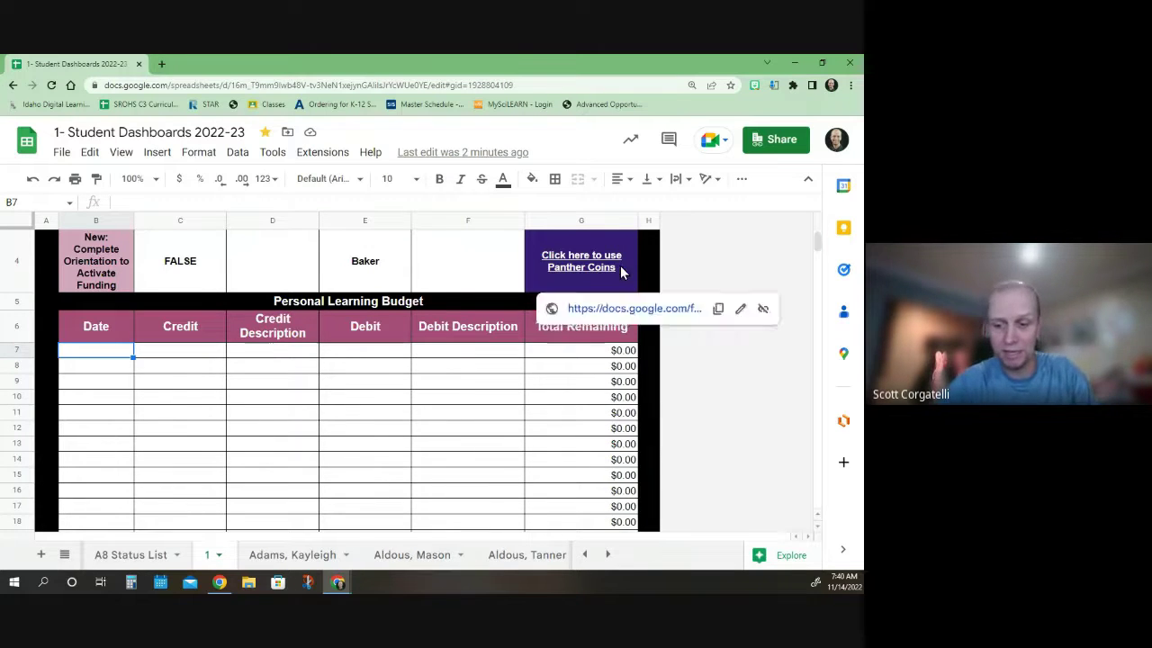
text(11/14)
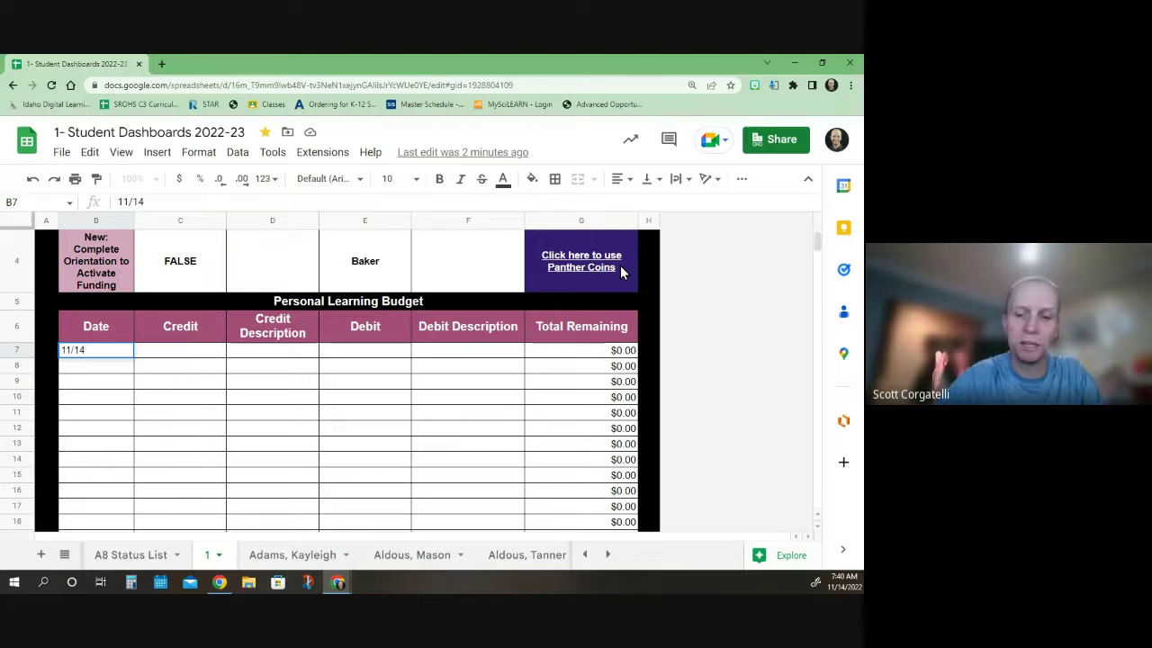
text(/2022)
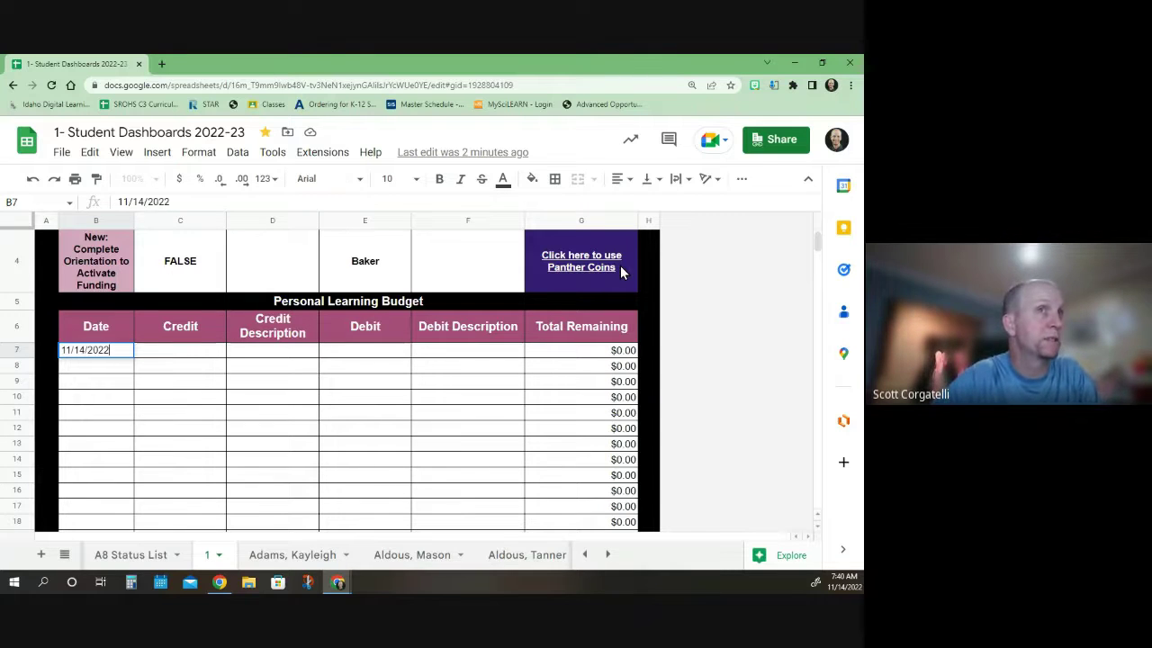
key(Tab)
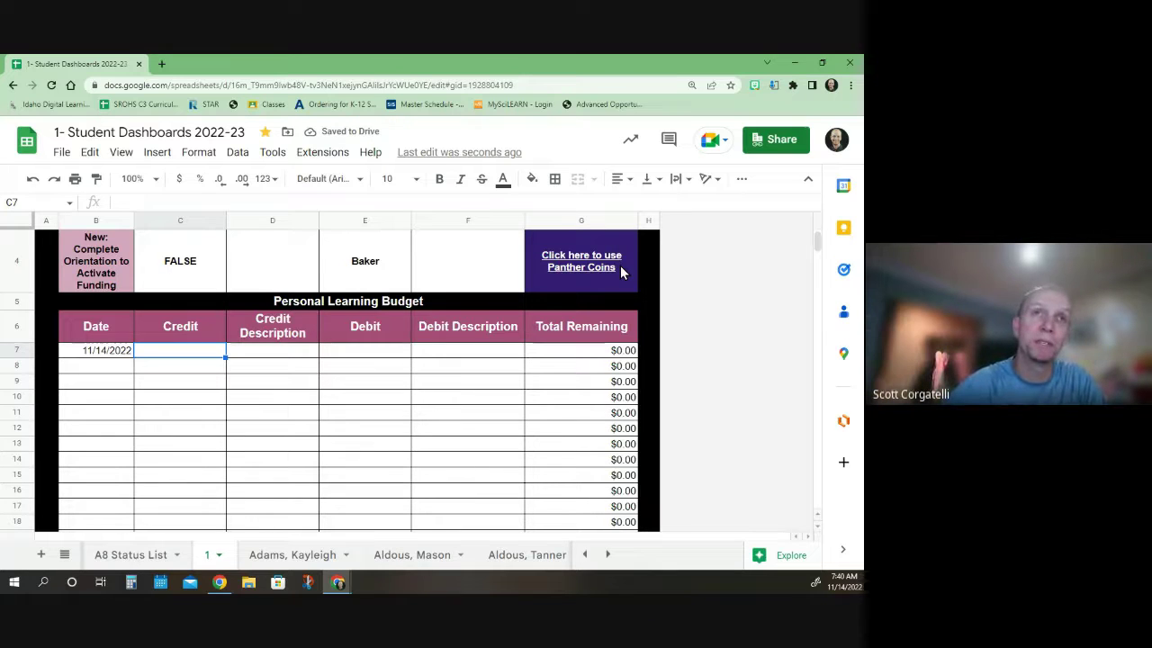
text(400)
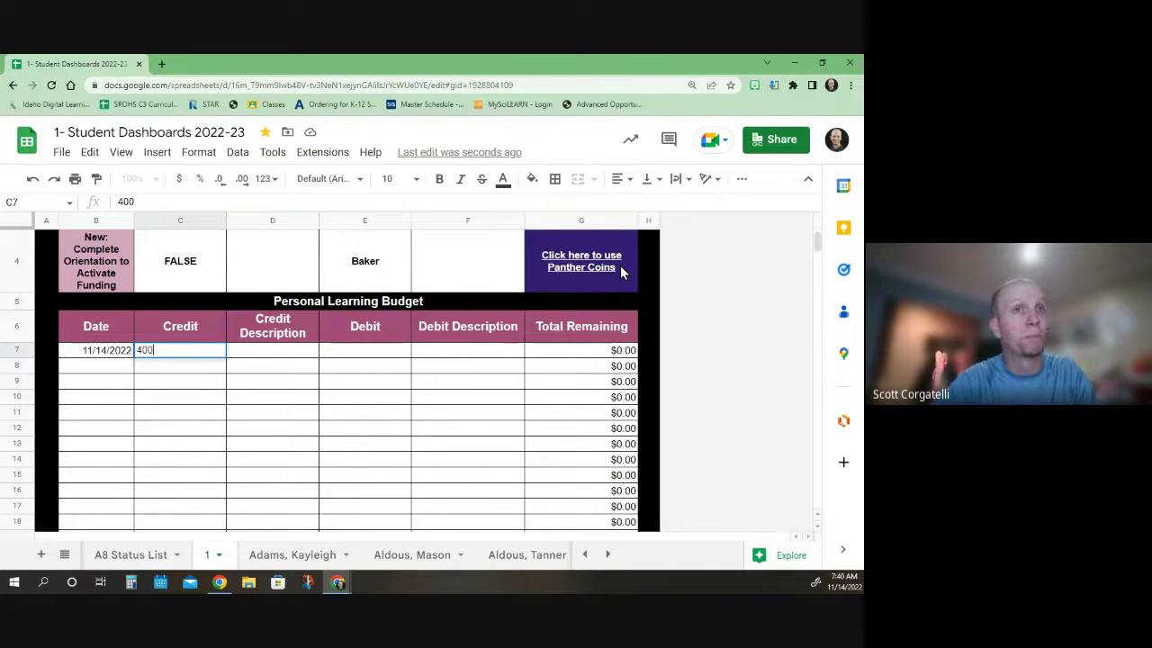
key(Tab)
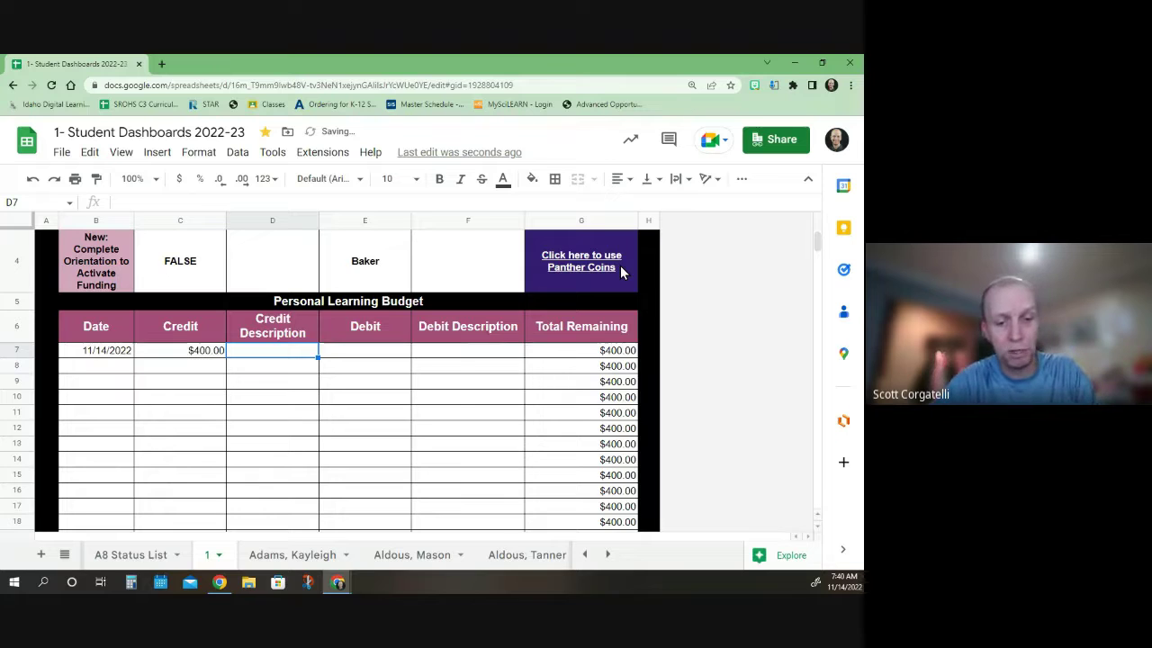
- Enter "Dispersement #3" as the credit description for the 11/14/2022 entry
text(Dispersemtn)
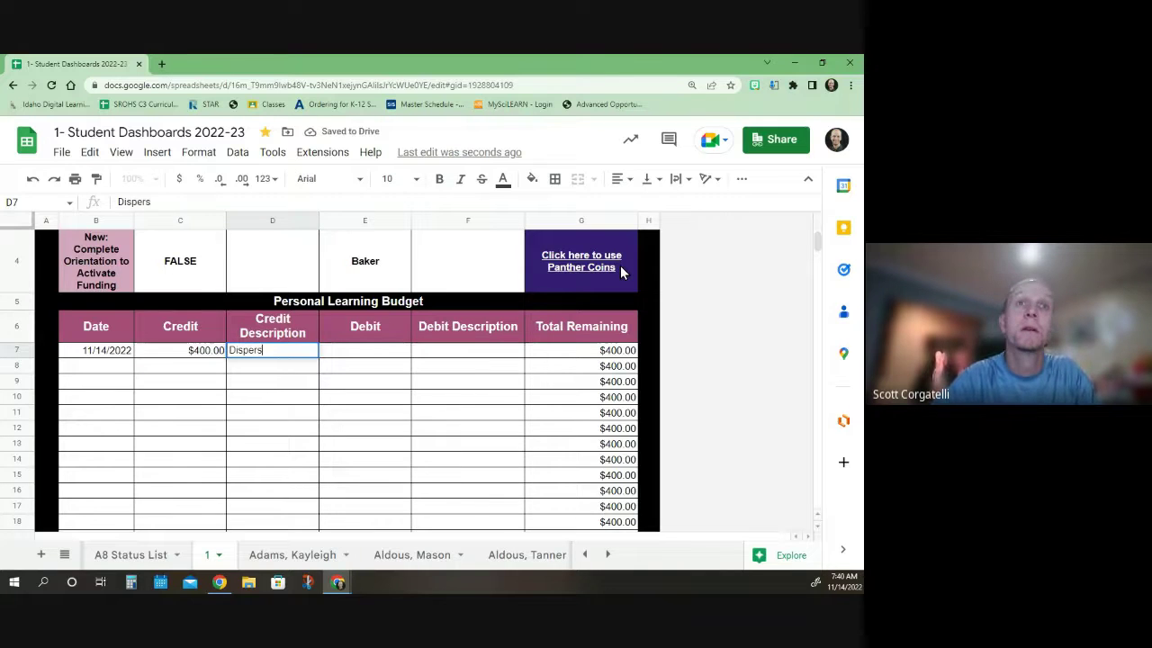
key(BackSpace)
key(BackSpace)
text(ent)
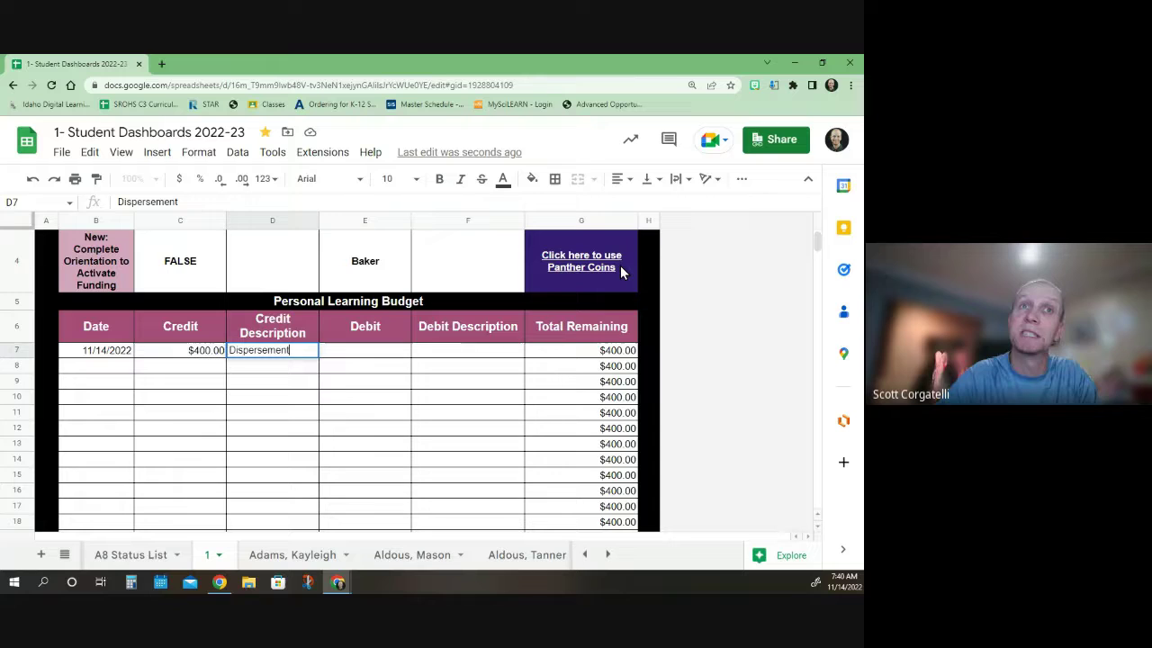
text( #3)
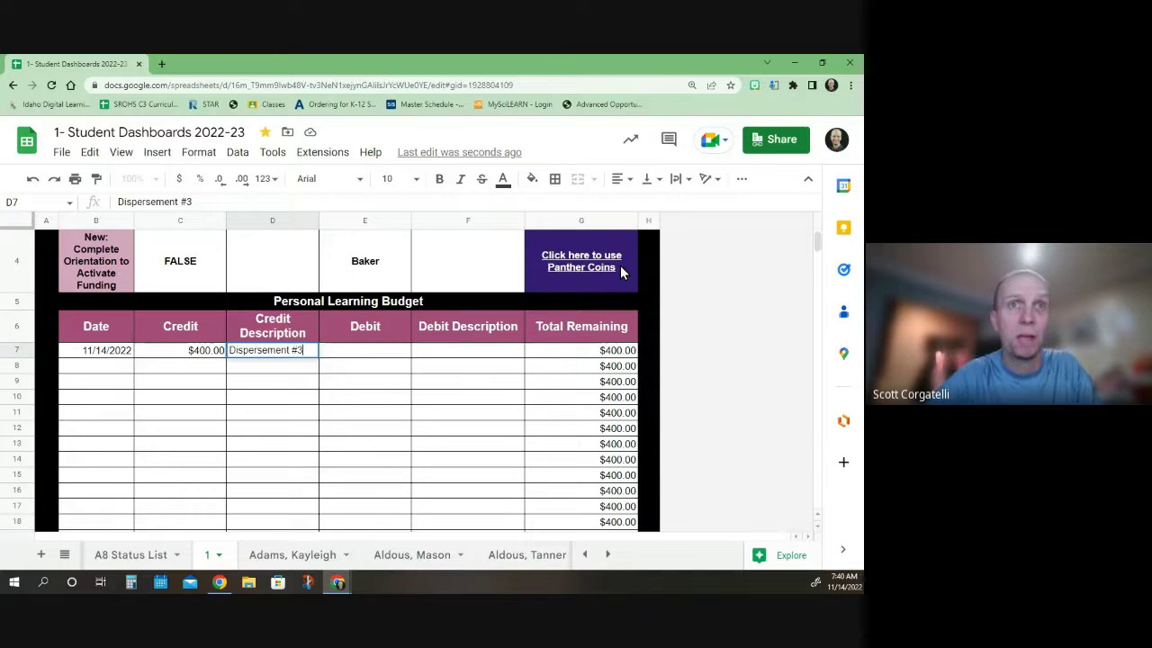
key(Tab)
- Record a debit of 30 with the description "Actively Learn" in the second row of the Personal Learning Budget
key(Down)
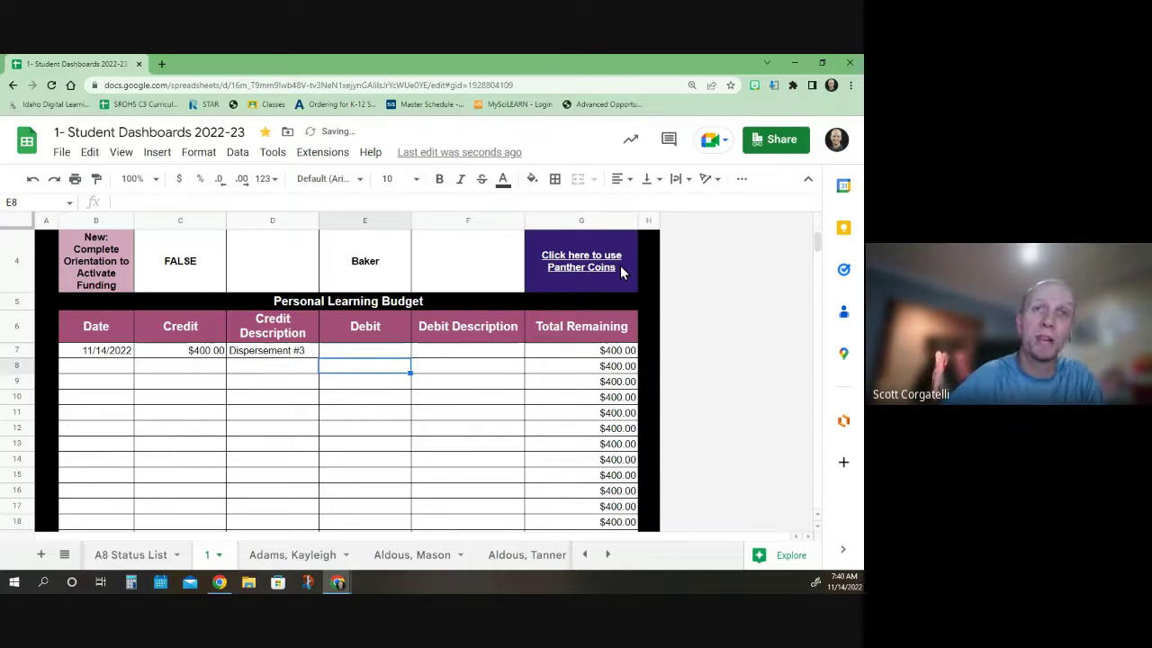
text(30)
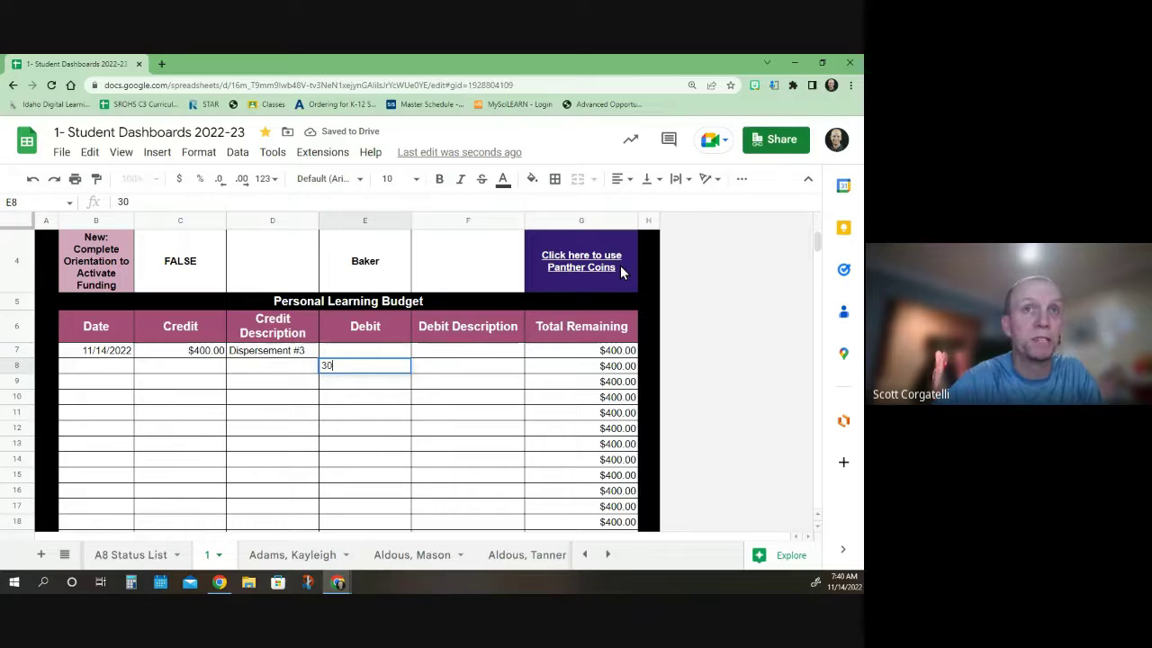
key(Tab)
text(AC)
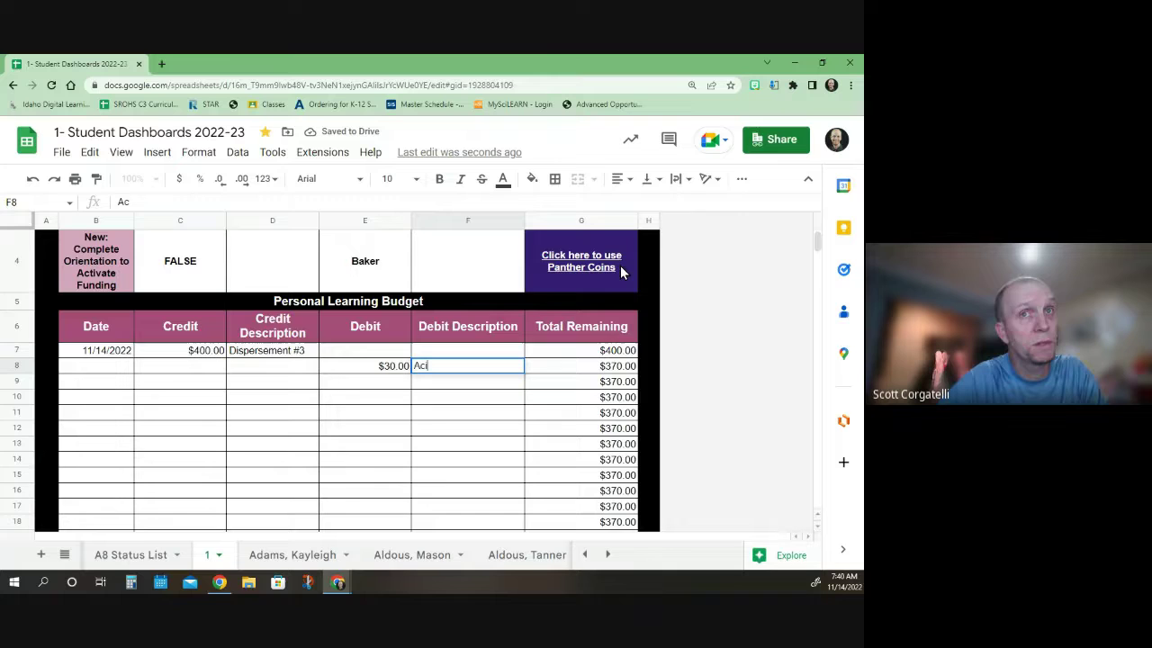
text(tively LeARN)
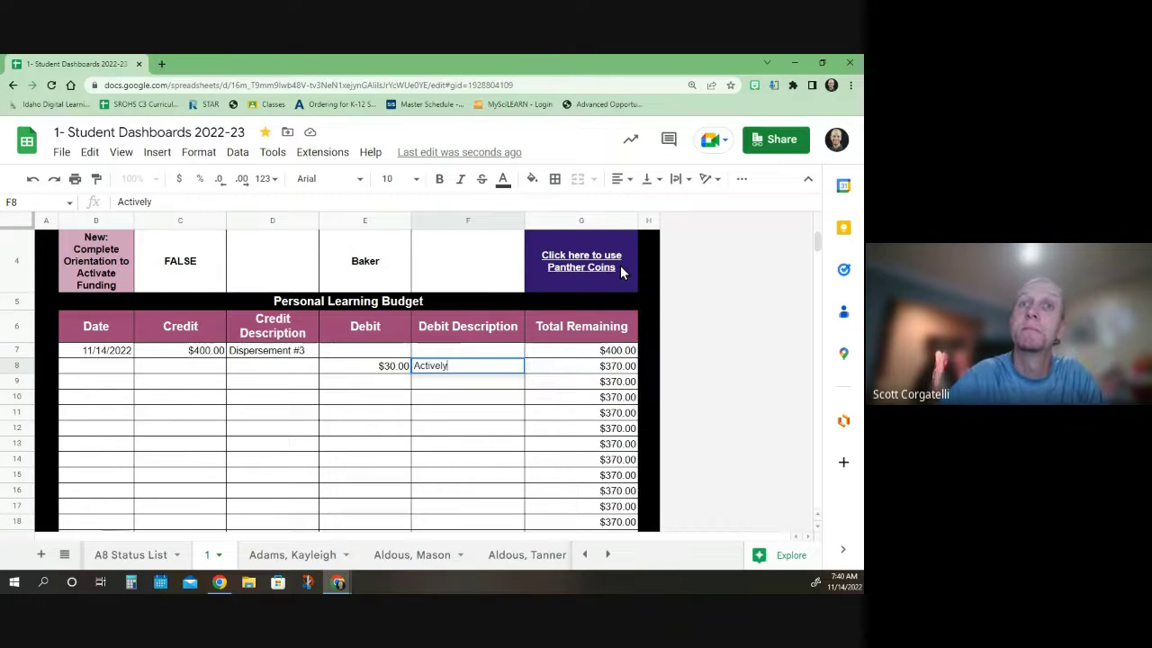
key(BackSpace)
key(BackSpace)
key(BackSpace)
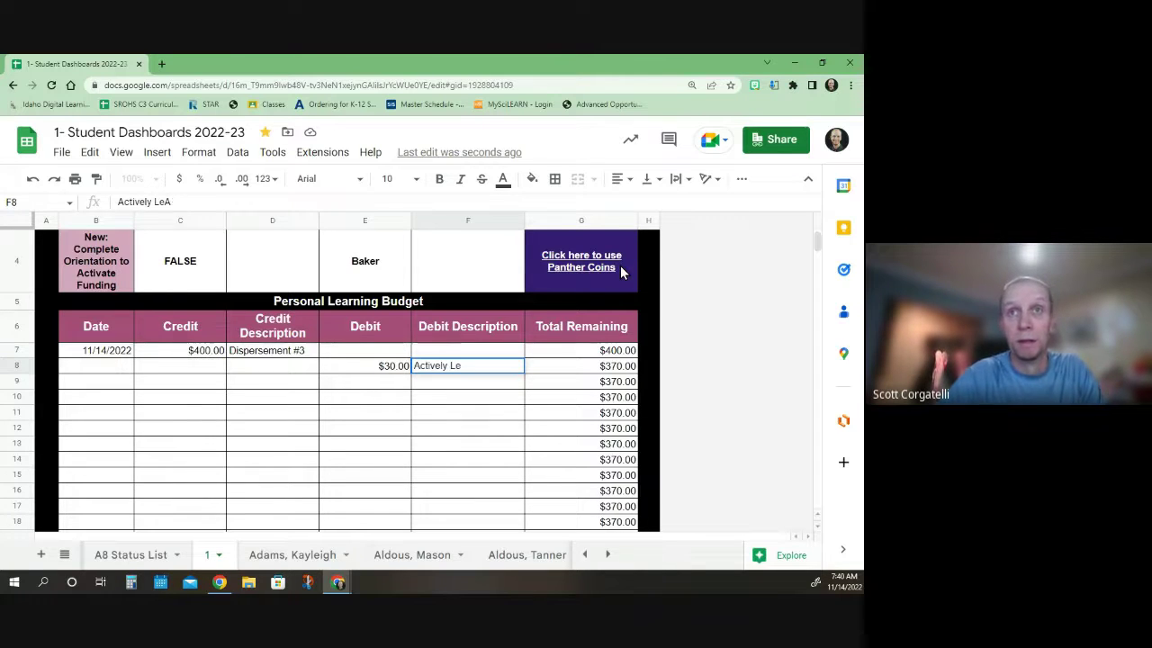
text(anr)
text(rn)
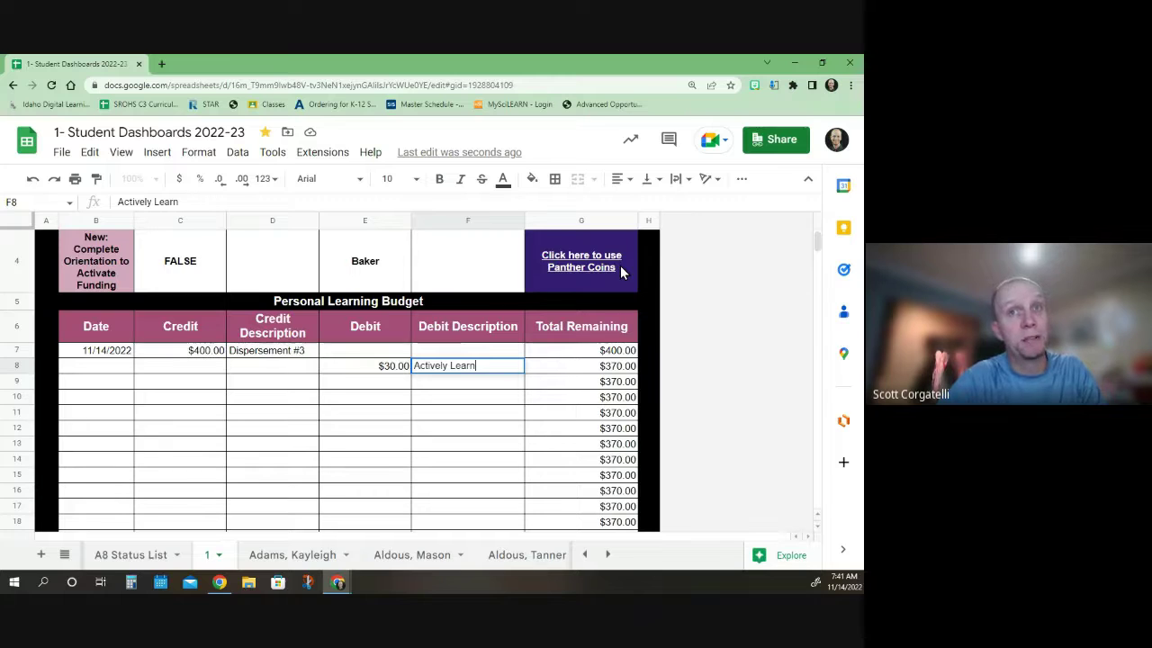
scroll(473, 311, down, 3)
click(463, 379)
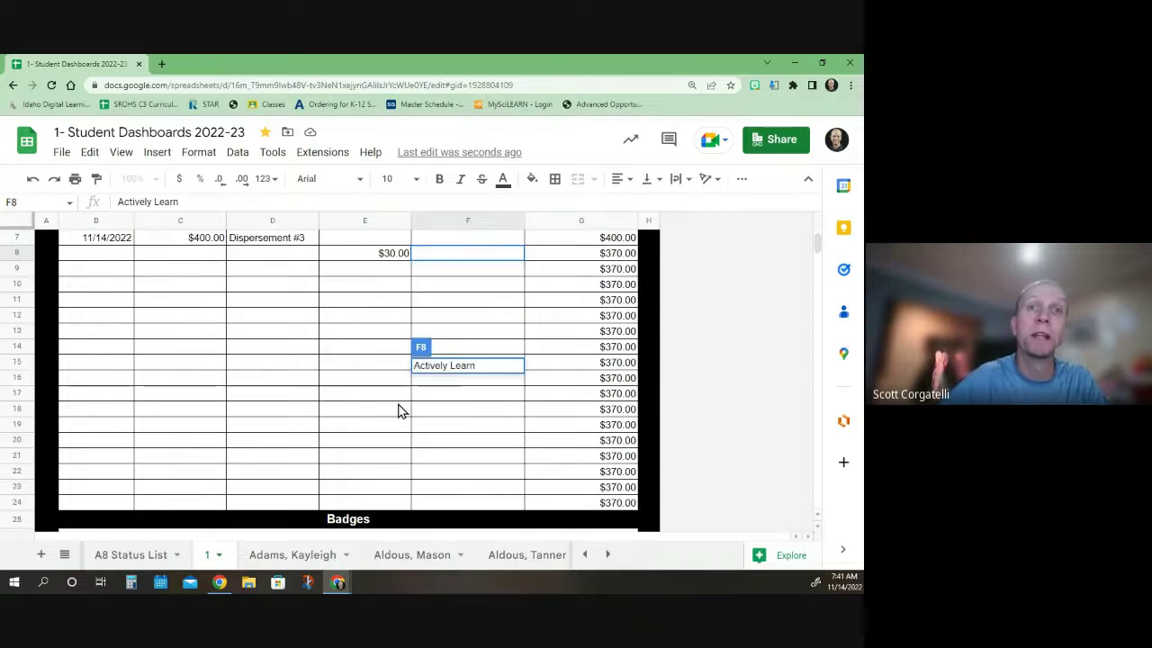
- Examine the Badges, Programs and Panther Coins sections further down the student dashboard
scroll(270, 405, down, 5)
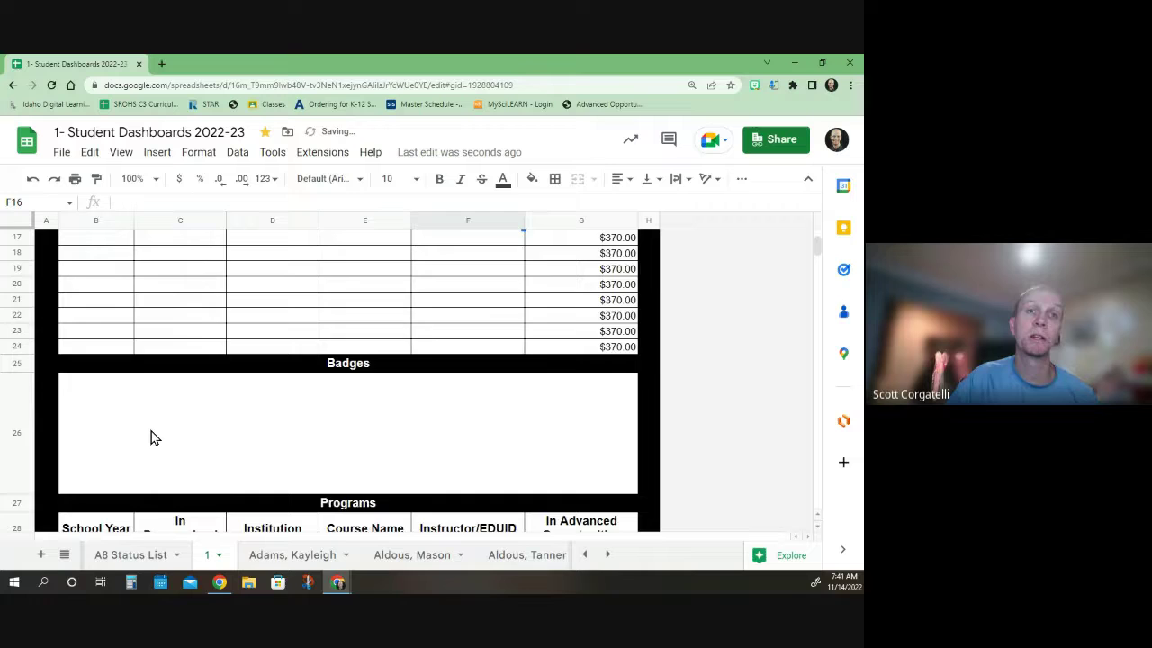
scroll(151, 438, down, 5)
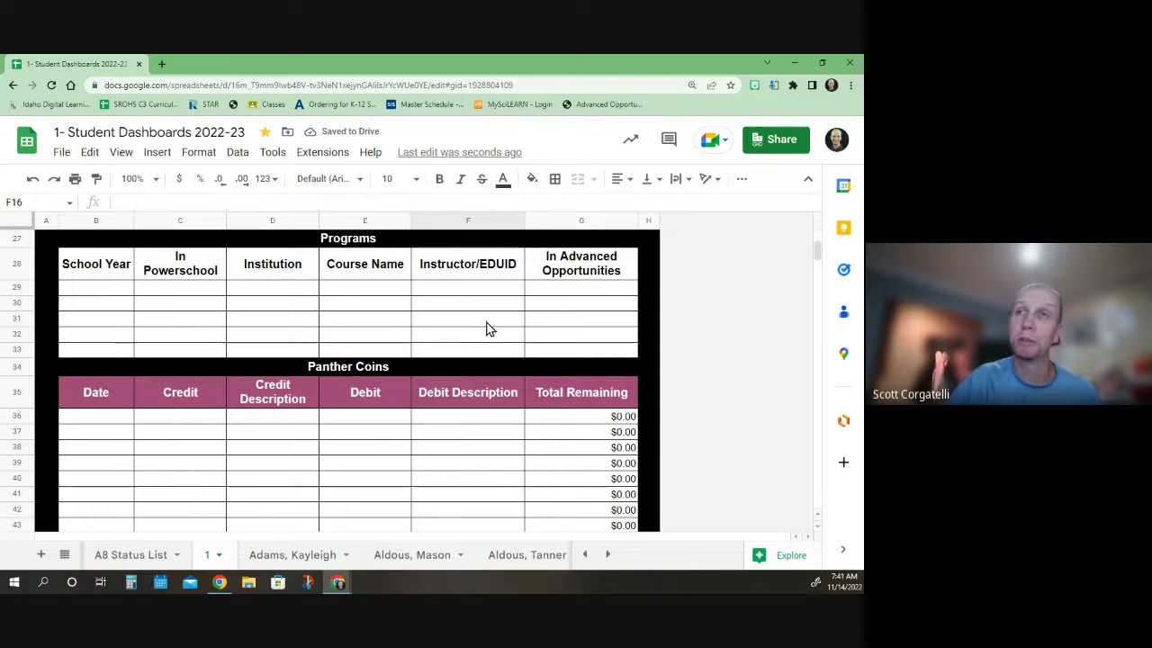
click(120, 421)
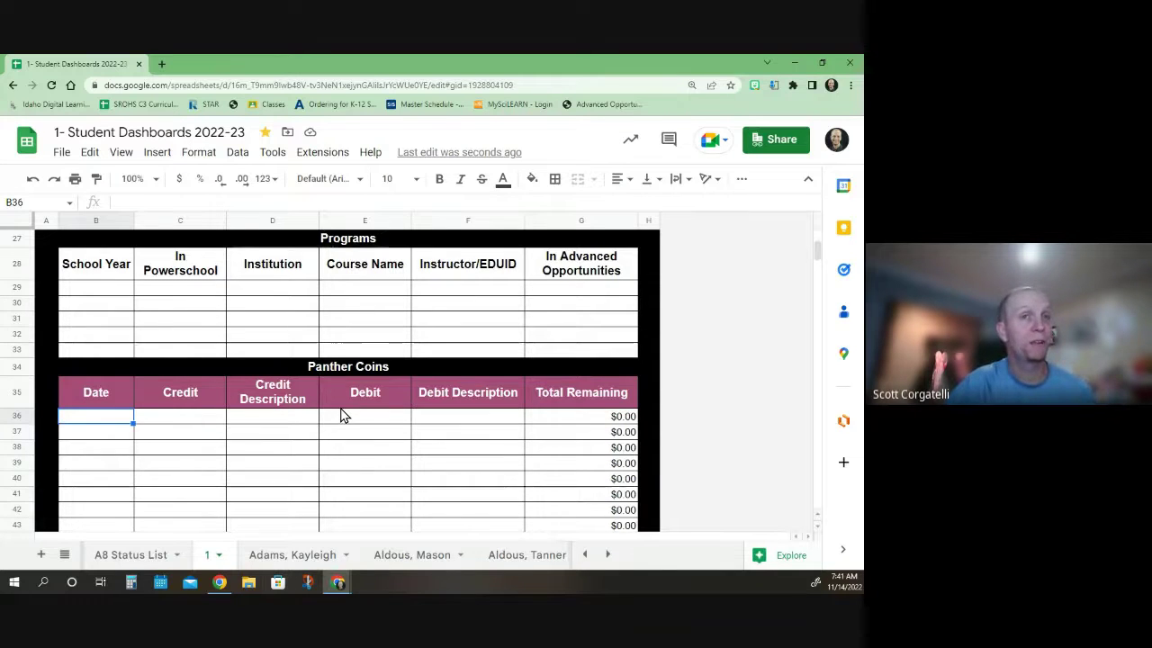
scroll(342, 414, down, 5)
scroll(342, 413, up, 15)
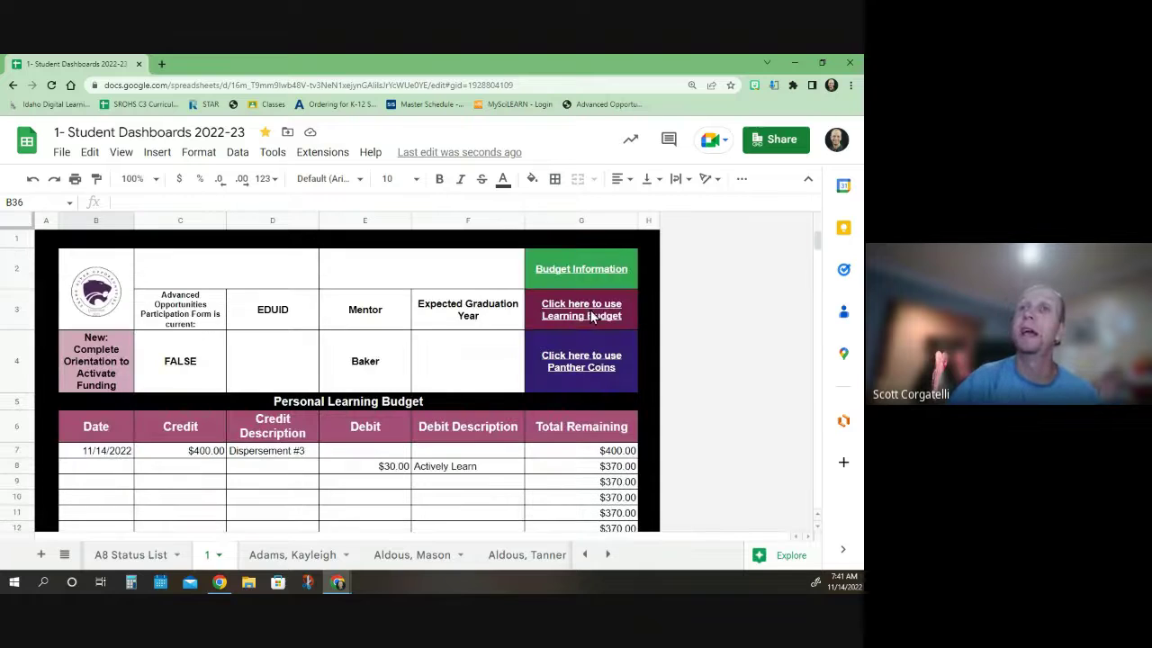
- Open the linked Panther Coins redemption form from the dashboard and review its name fields and SROHS Store items
click(593, 364)
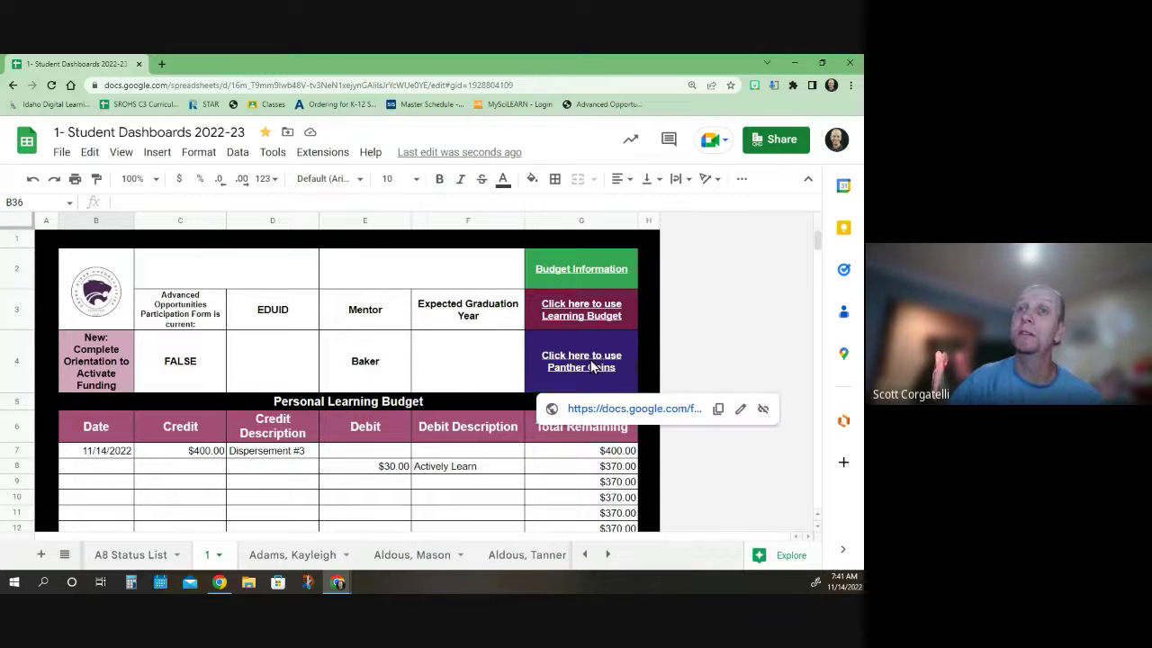
click(617, 410)
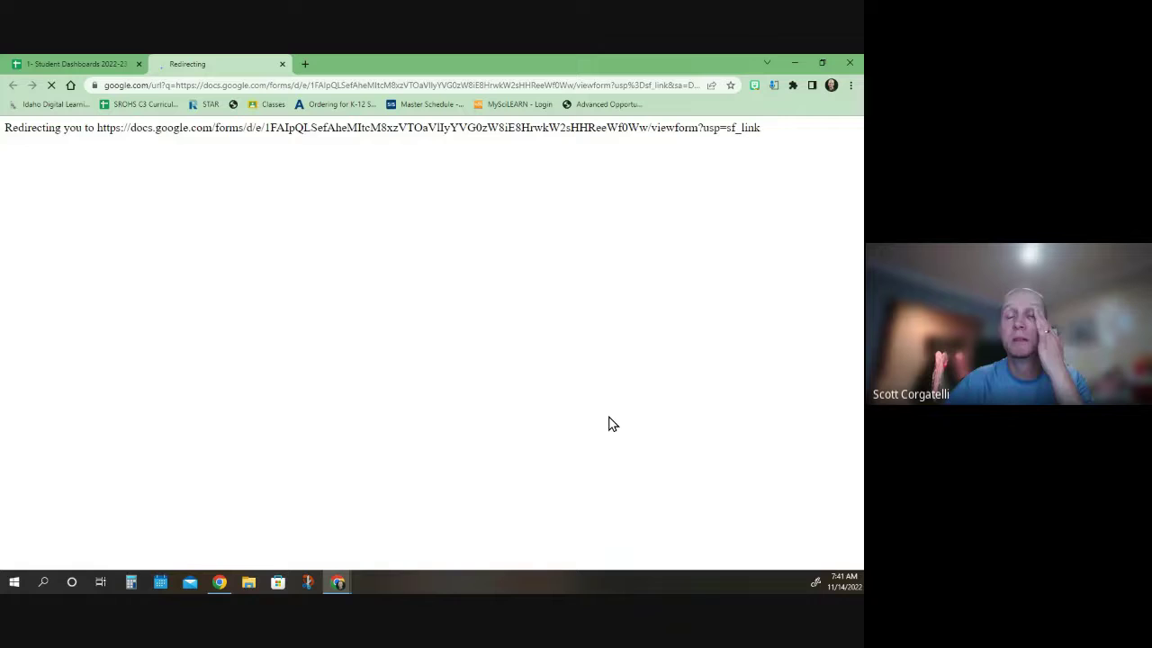
scroll(270, 329, down, 1)
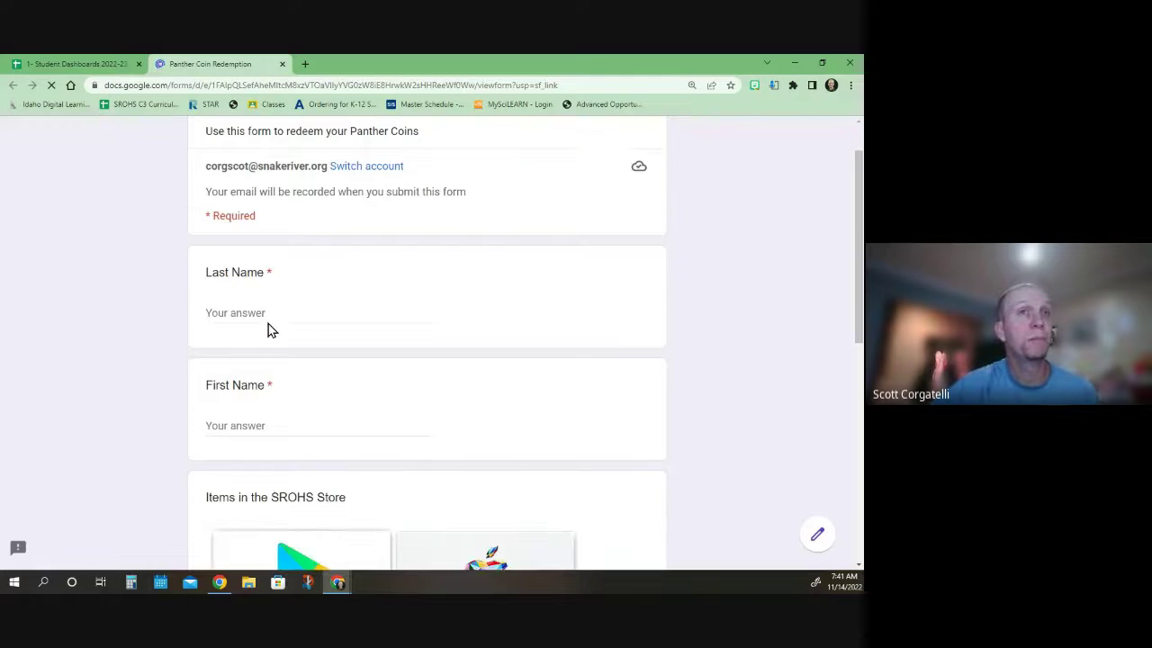
scroll(261, 345, up, 1)
scroll(261, 517, down, 2)
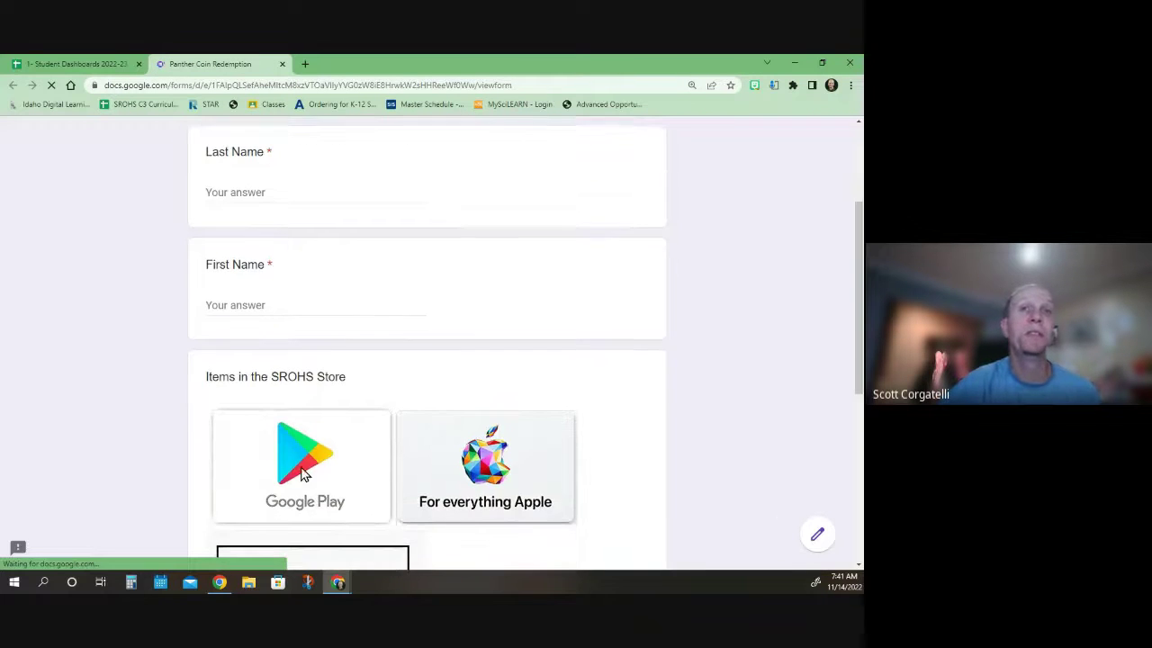
scroll(360, 481, down, 1)
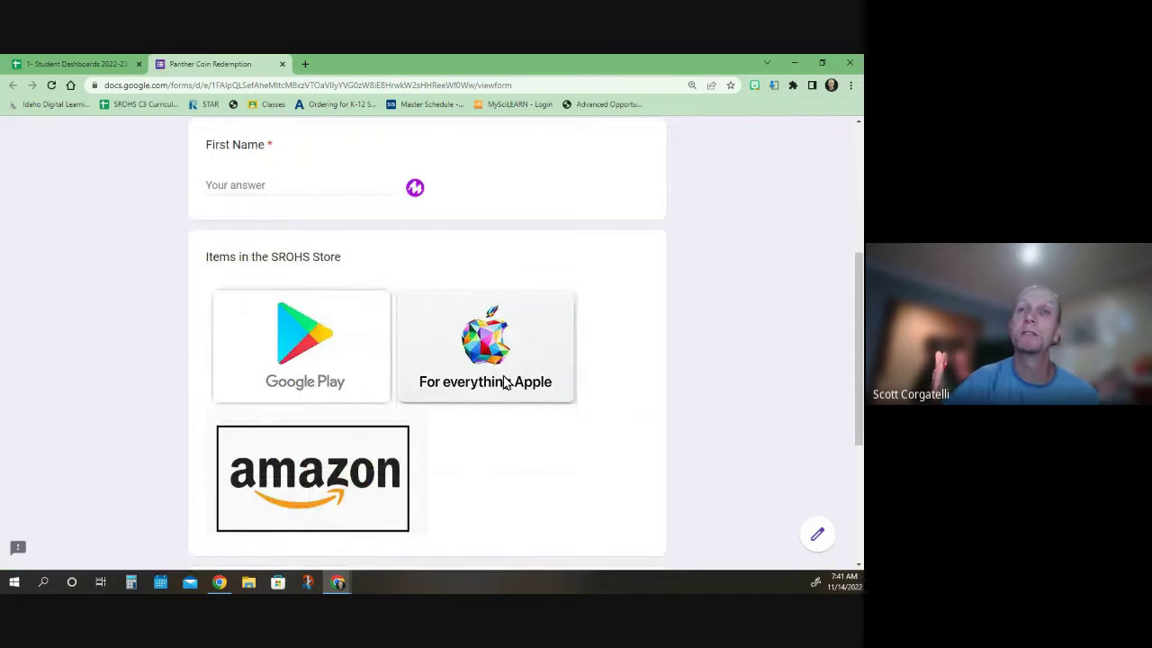
scroll(308, 474, down, 3)
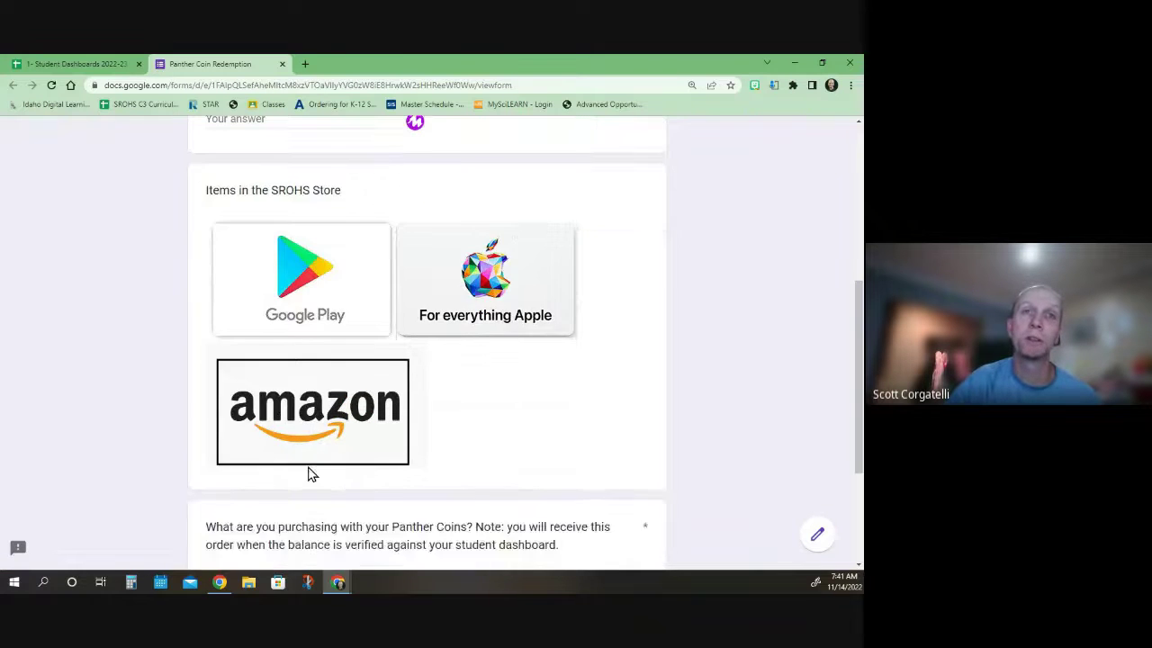
scroll(402, 288, up, 4)
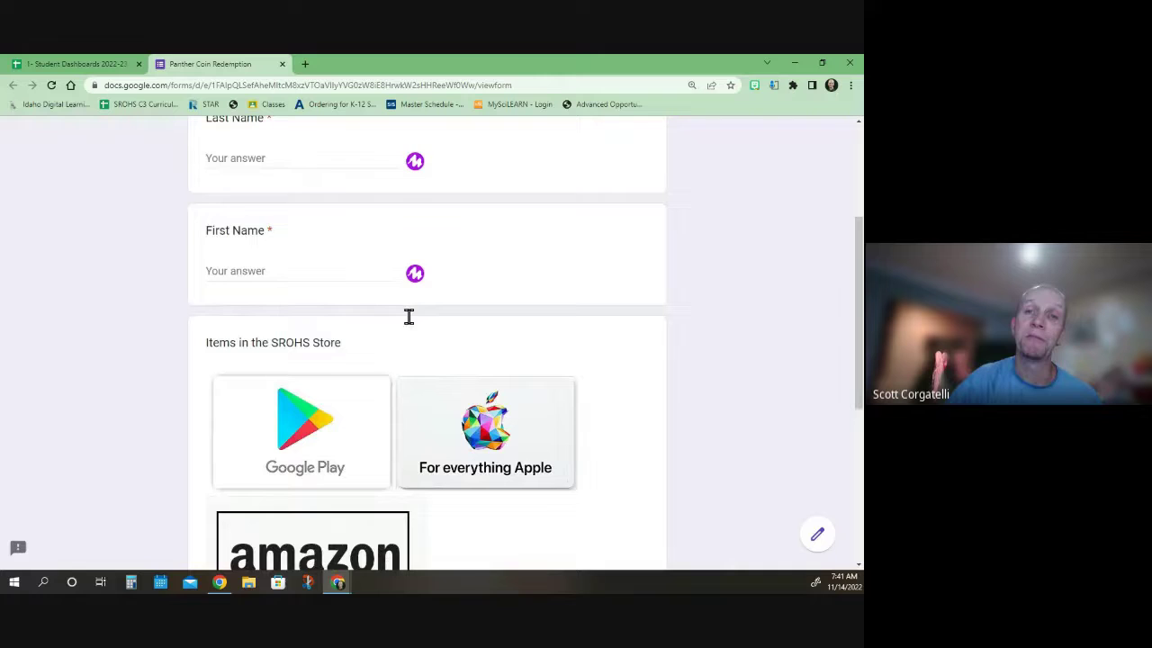
- Return to the dashboard spreadsheet and enter a credit of 300 in the first row of the Panther Coins table
click(113, 58)
scroll(483, 506, down, 6)
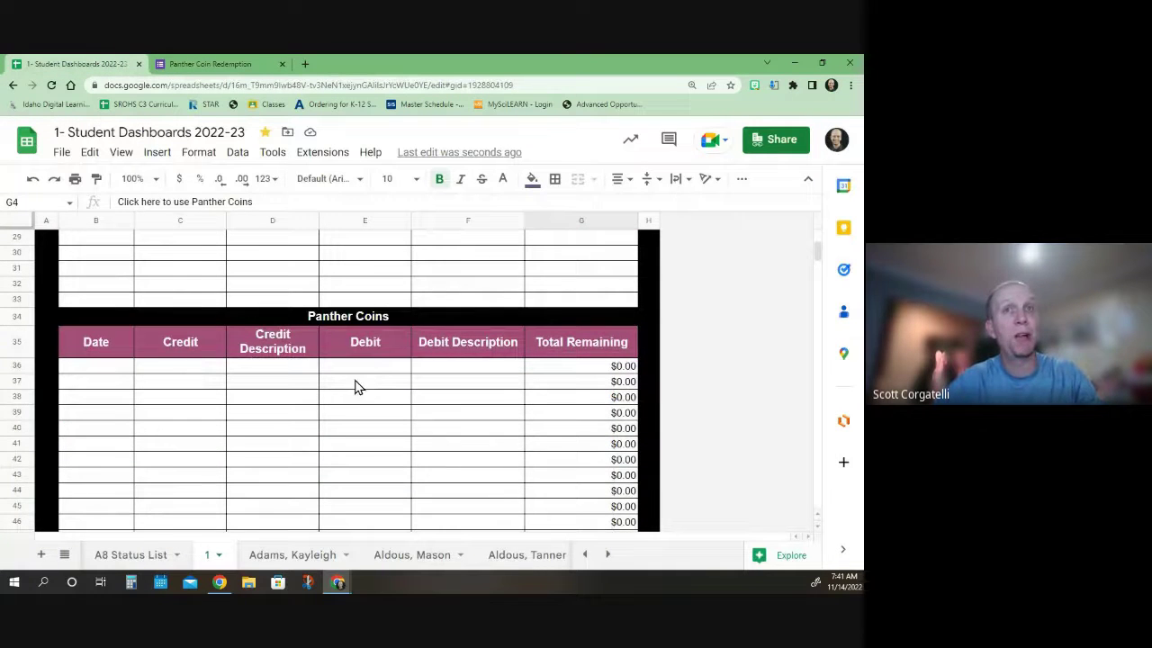
click(203, 369)
text(3)
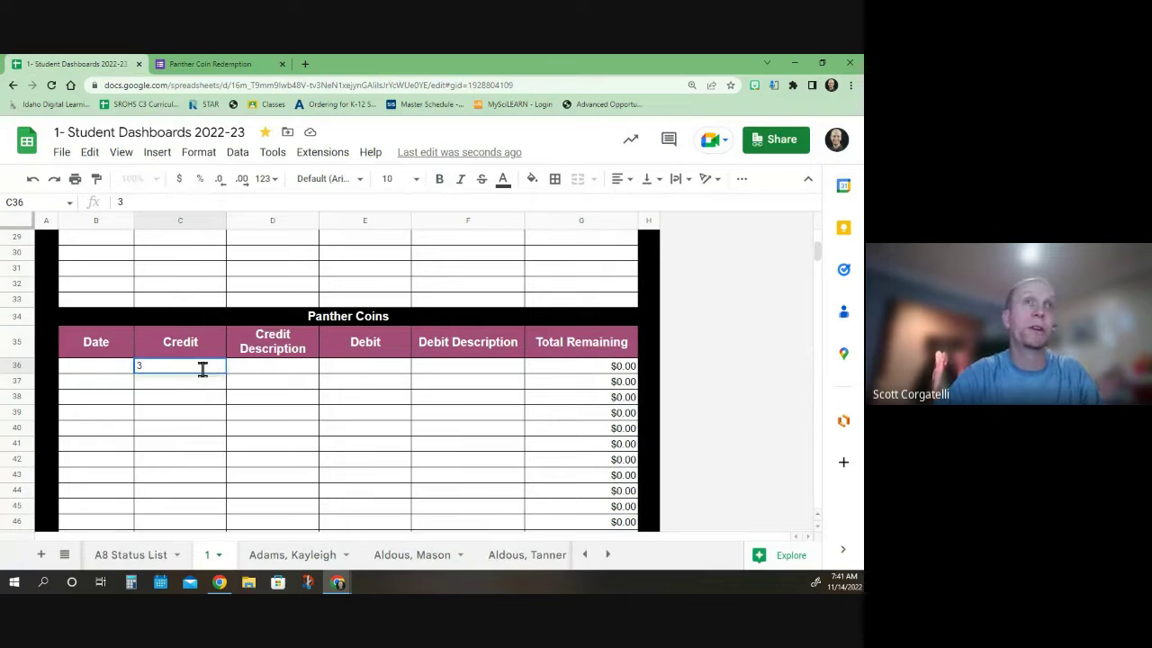
text(900)
key(Return)
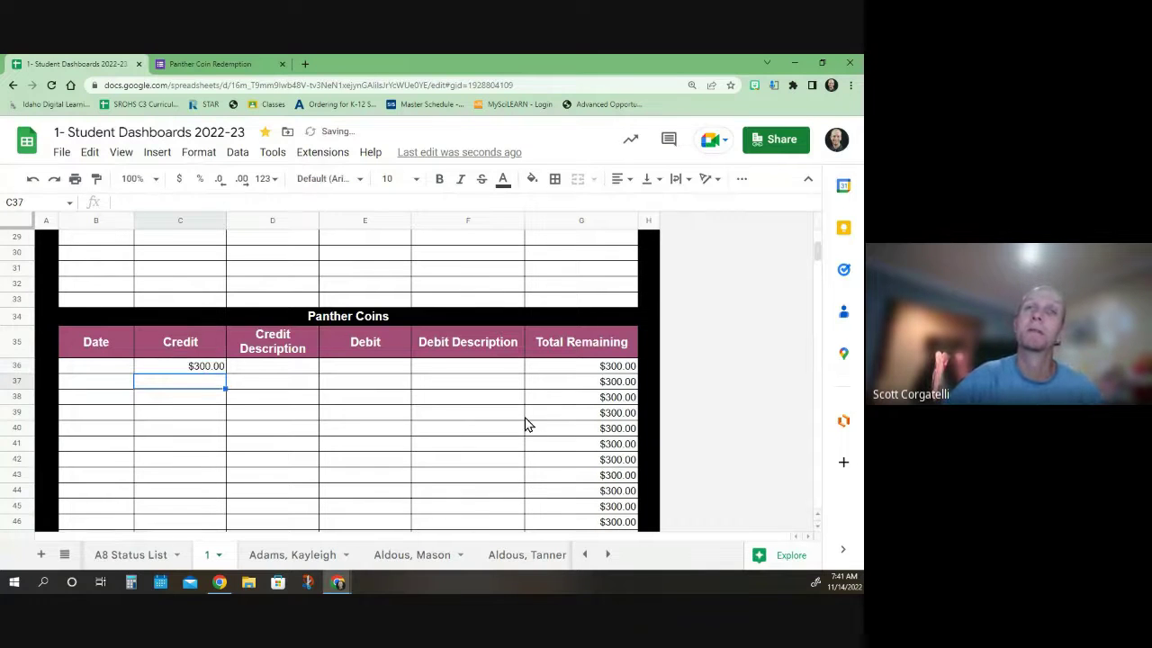
- Review the gift card purchase options and their Panther Coin costs in the redemption form without choosing one
click(190, 63)
scroll(357, 325, down, 5)
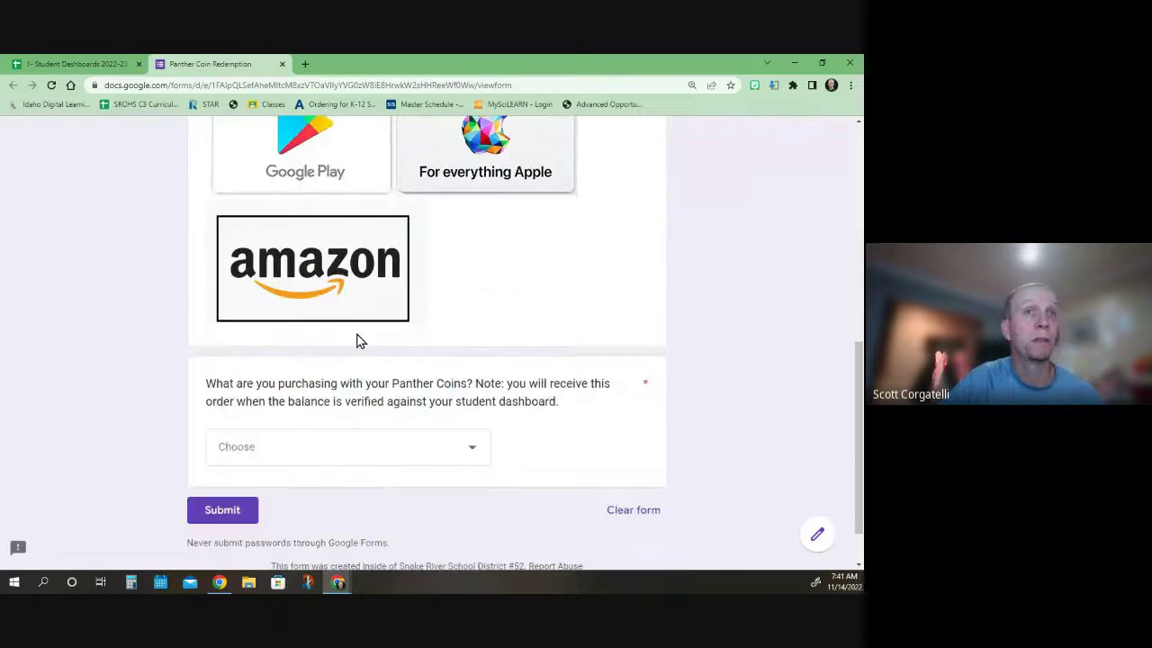
click(449, 454)
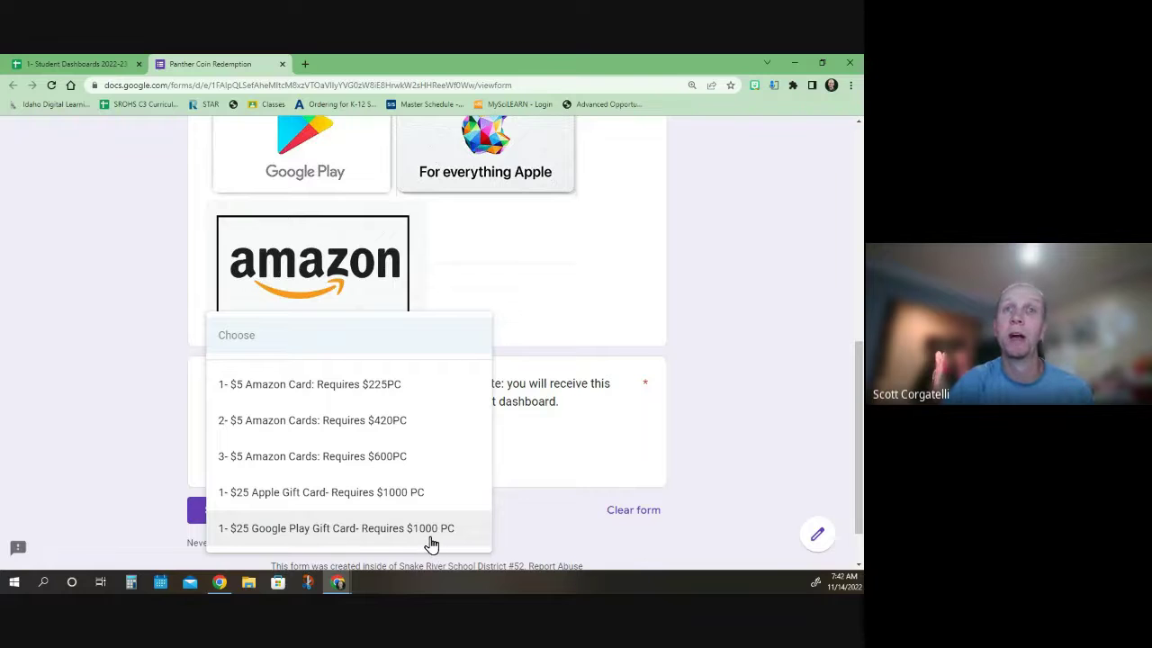
click(618, 464)
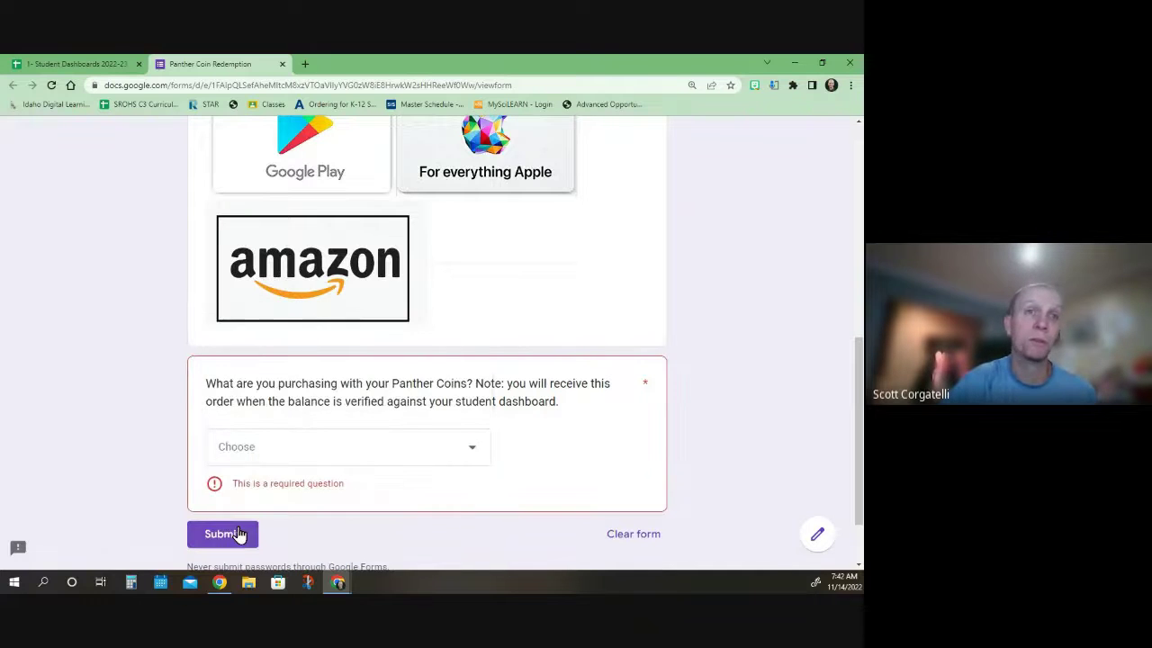
- Close the Panther Coin Redemption form and go back to the header area of the student dashboard
click(283, 64)
scroll(261, 446, up, 5)
scroll(283, 450, up, 1)
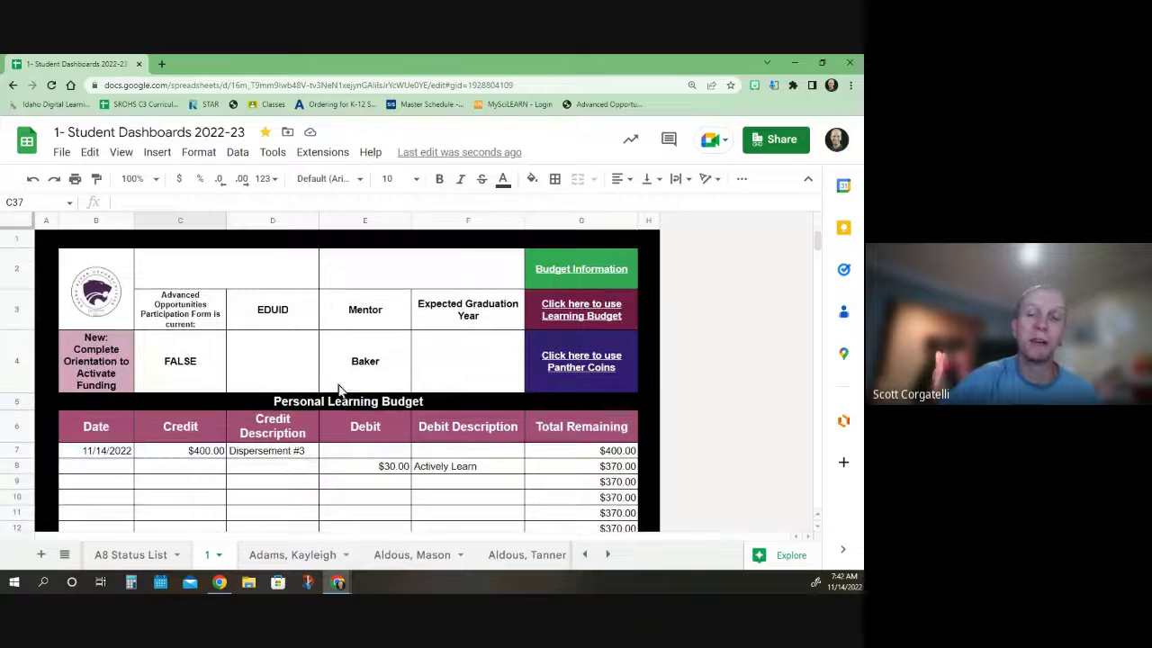